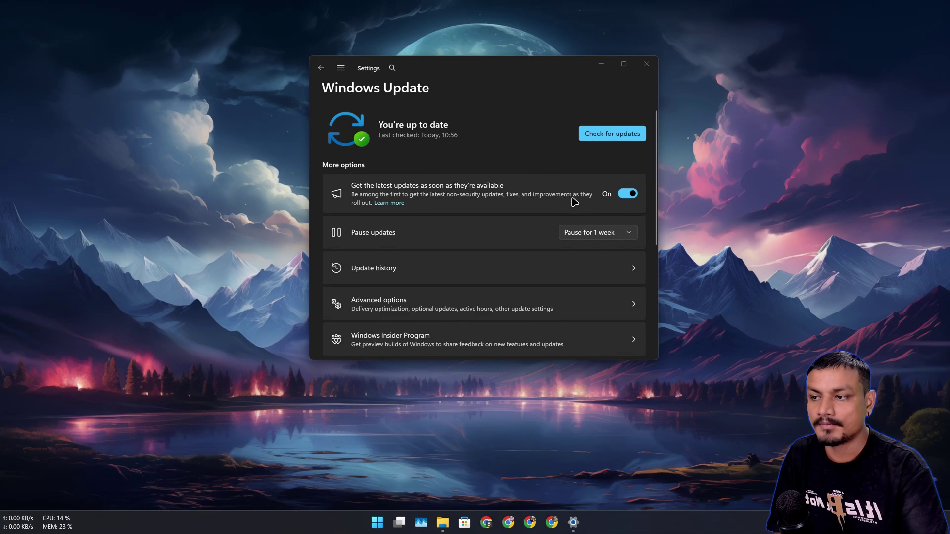
Recheck Windows updates, which finds the PC up to date, and view Update history under the Start menu.
left_click(663, 55)
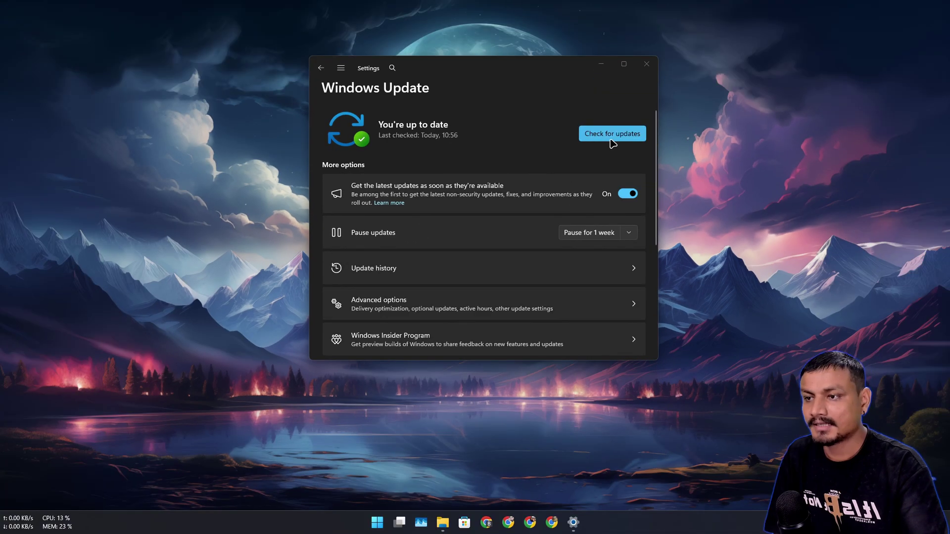
scroll(439, 163, "down", 3)
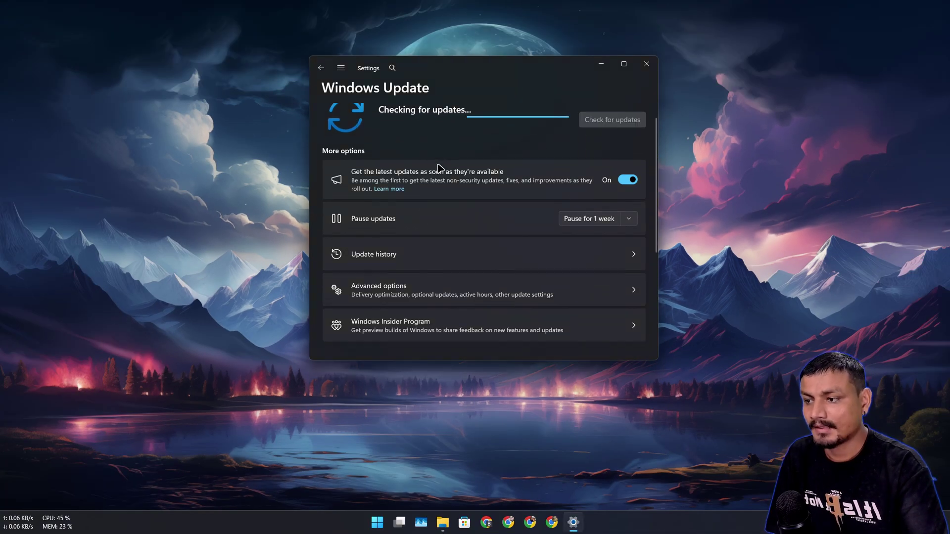
left_click(447, 203)
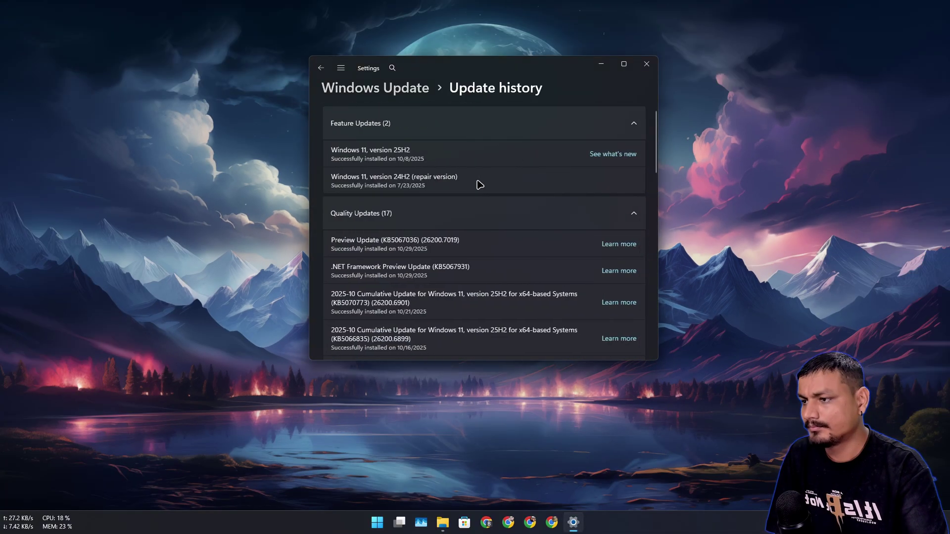
scroll(420, 235, "down", 2)
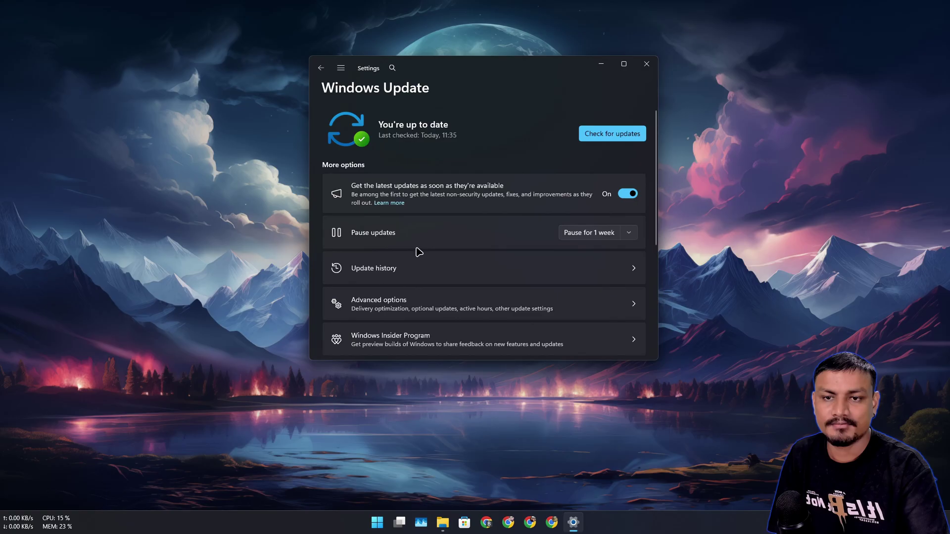
left_click(415, 276)
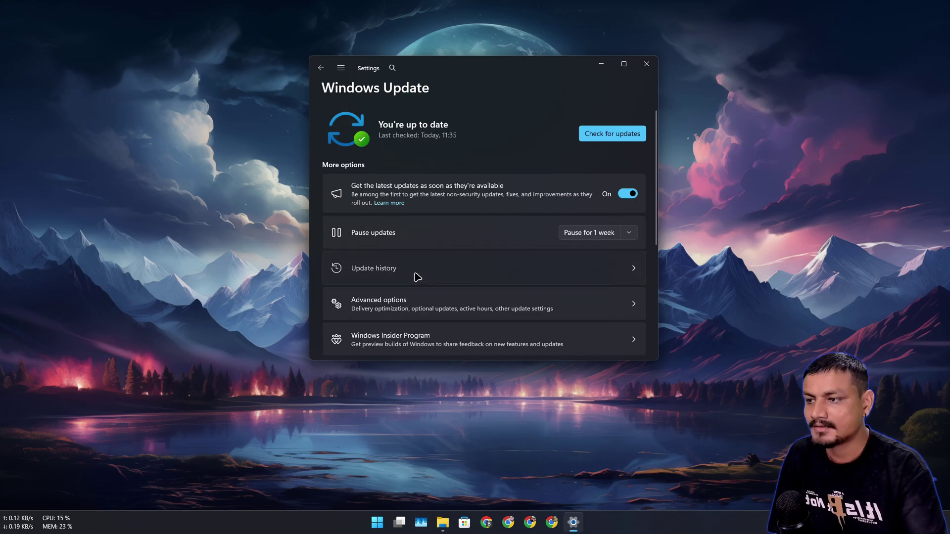
left_click(379, 523)
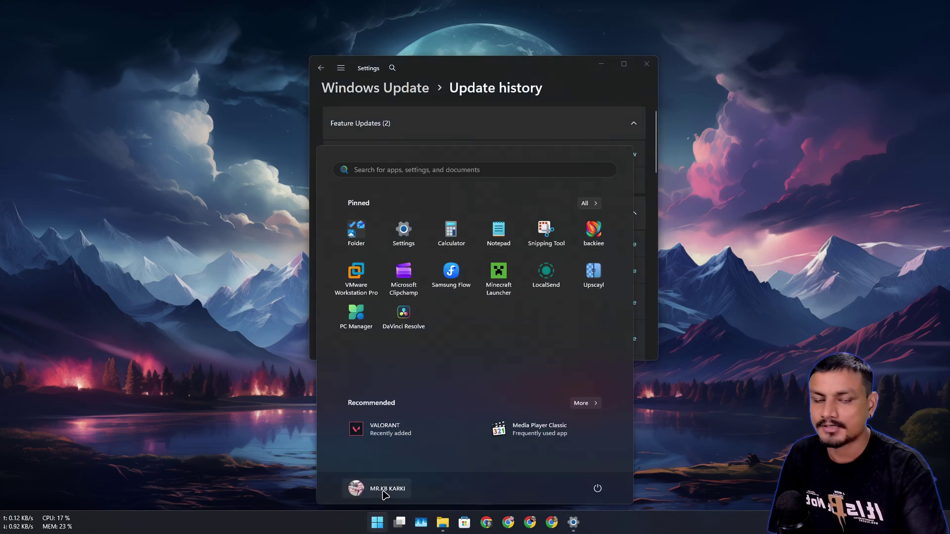
In the KB5067036 article, show the Gradual rollout notes and expand Windows 11 PC experiences.
left_click(246, 261)
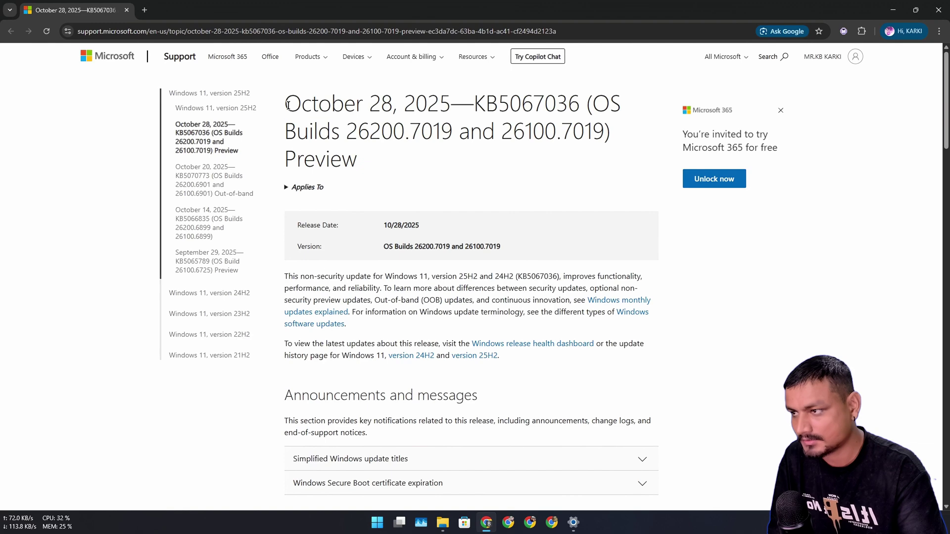
scroll(342, 160, "down", 8)
left_click(322, 224)
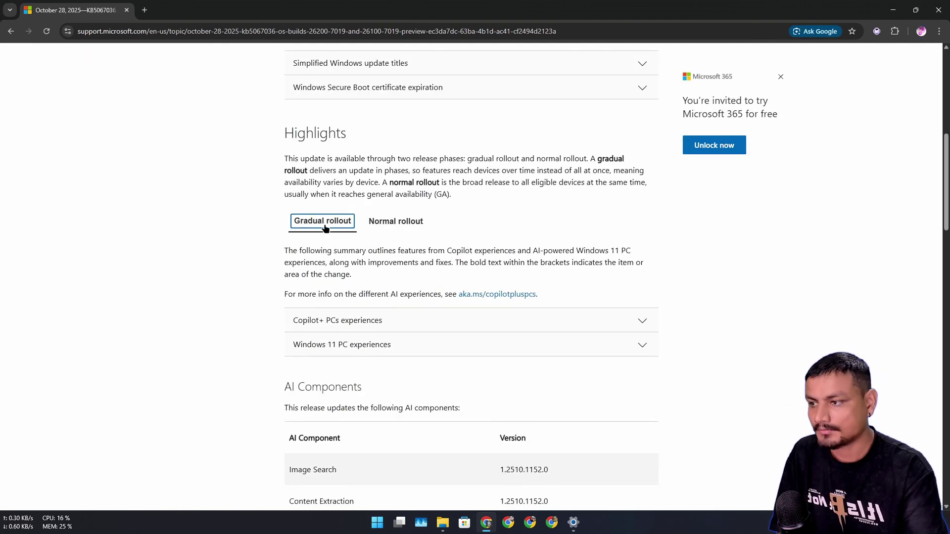
scroll(325, 238, "down", 2)
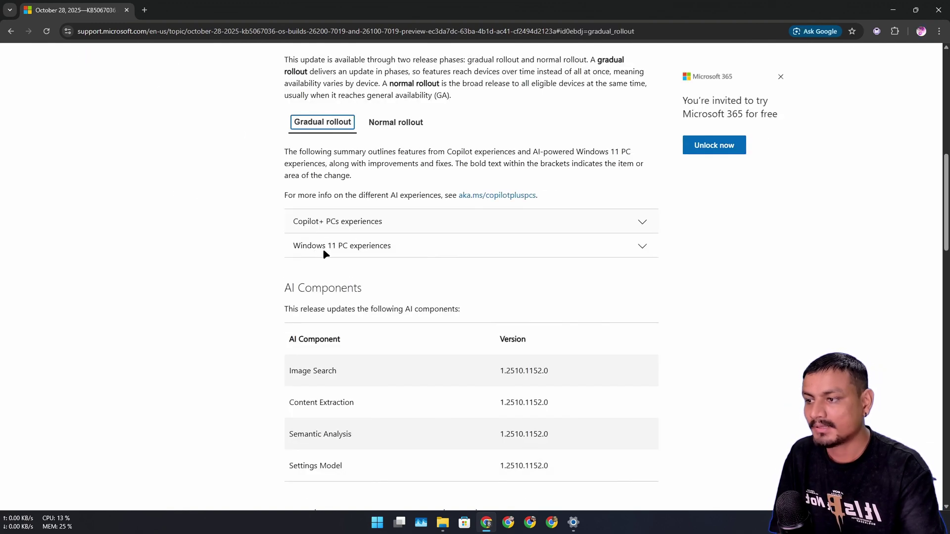
left_click(360, 247)
Select the redesigned Start menu bullet and the KB5067036 title number, then minimize Chrome.
scroll(388, 272, "down", 2)
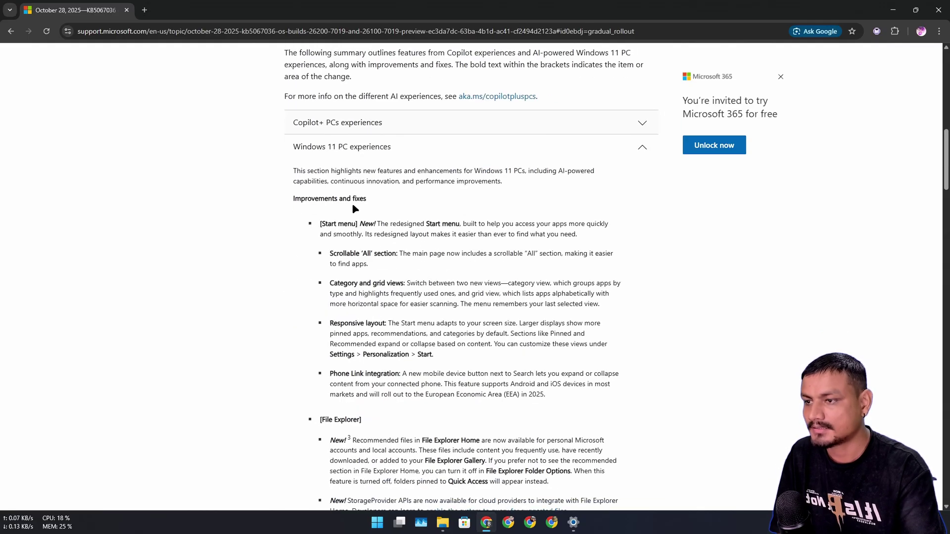
left_click_drag(320, 224, 574, 238)
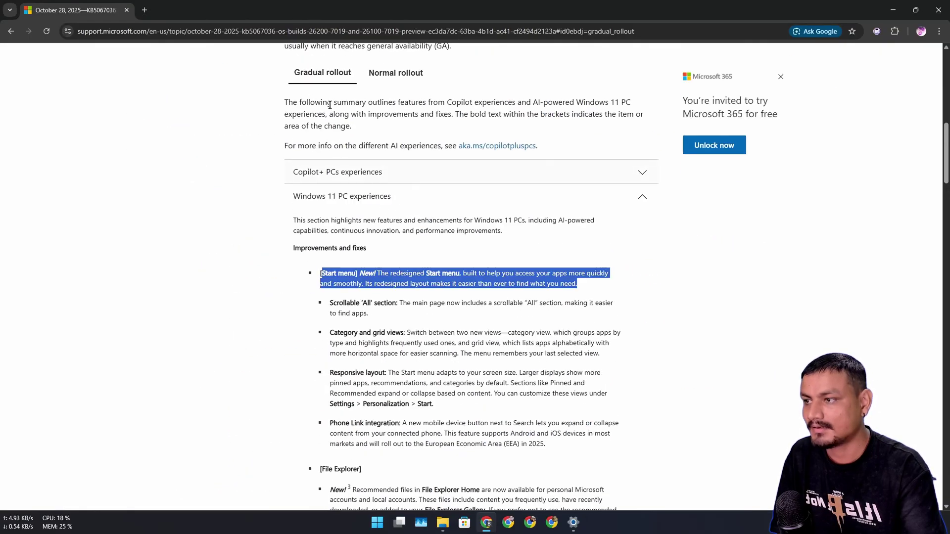
scroll(329, 105, "up", 2)
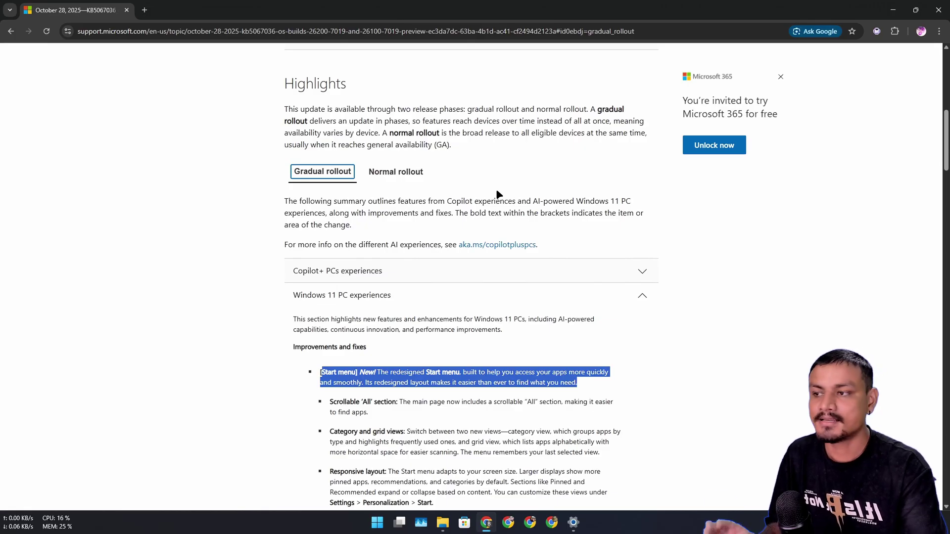
scroll(497, 188, "up", 10)
left_click_drag(474, 103, 579, 110)
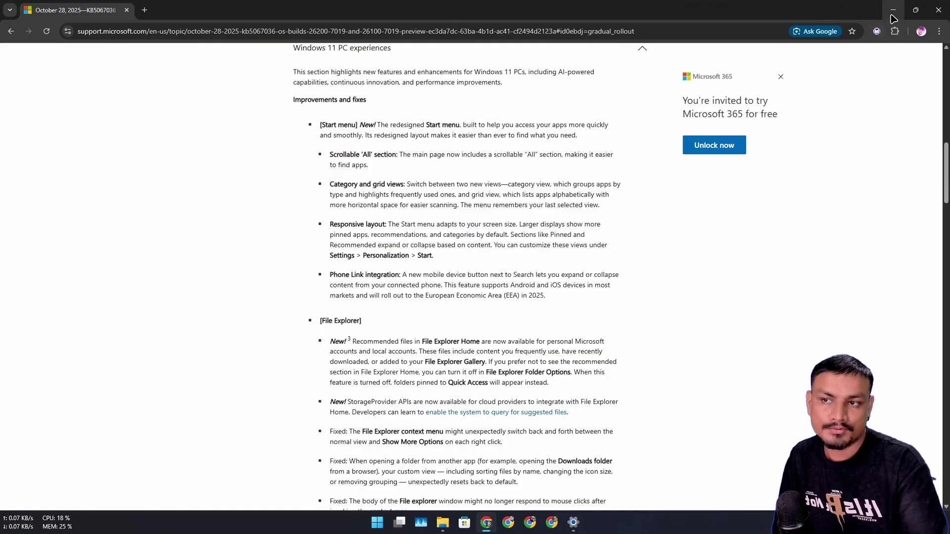
left_click(893, 10)
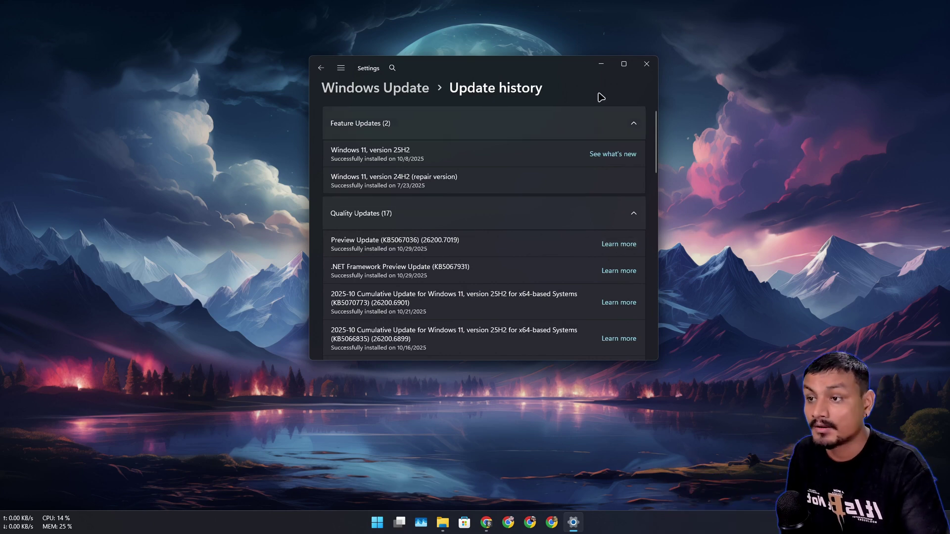
Minimize the Settings window so only the desktop shows.
left_click(602, 64)
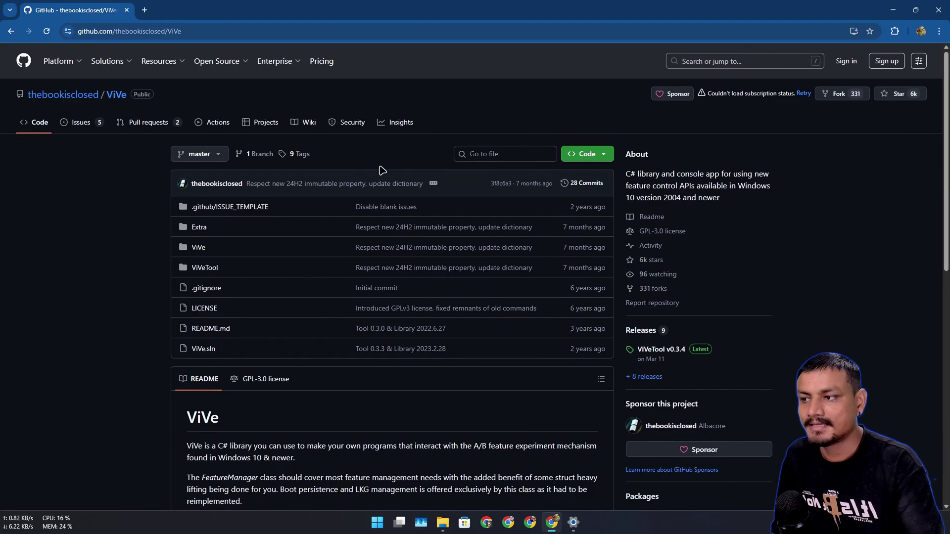
Download ViVeTool-v0.3.4-IntelAmd.zip (526 KB) from the ViVe v0.3.4 release assets.
scroll(346, 212, "down", 5)
scroll(317, 249, "down", 4)
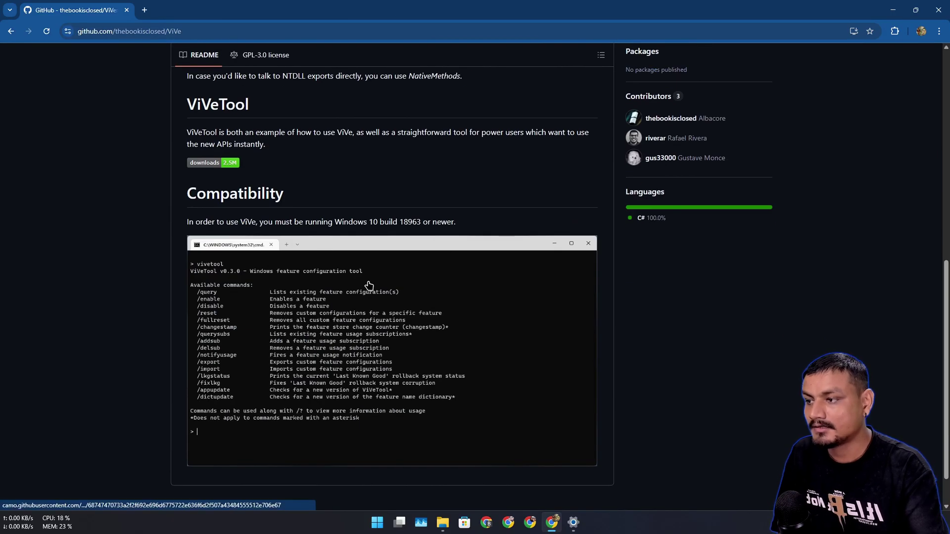
scroll(369, 285, "up", 7)
scroll(569, 257, "down", 4)
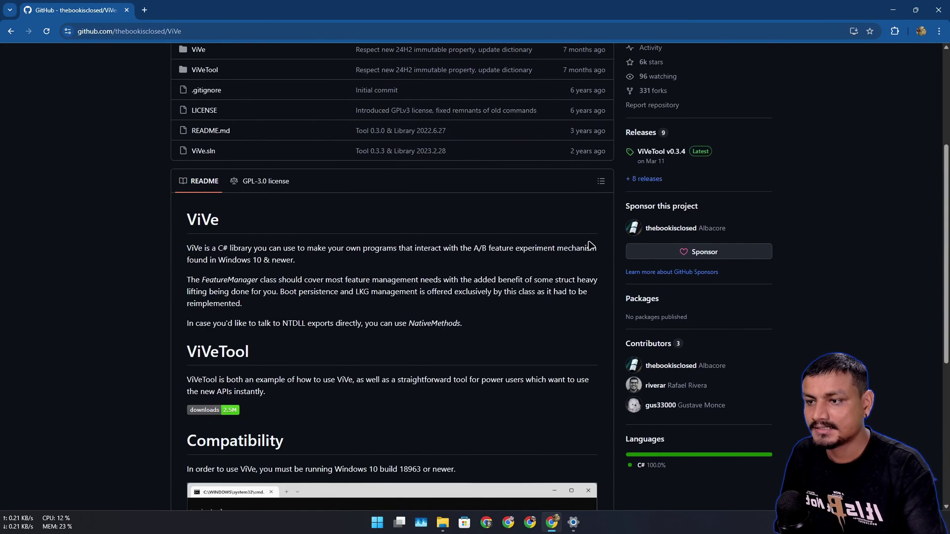
left_click(642, 133)
scroll(403, 237, "down", 2)
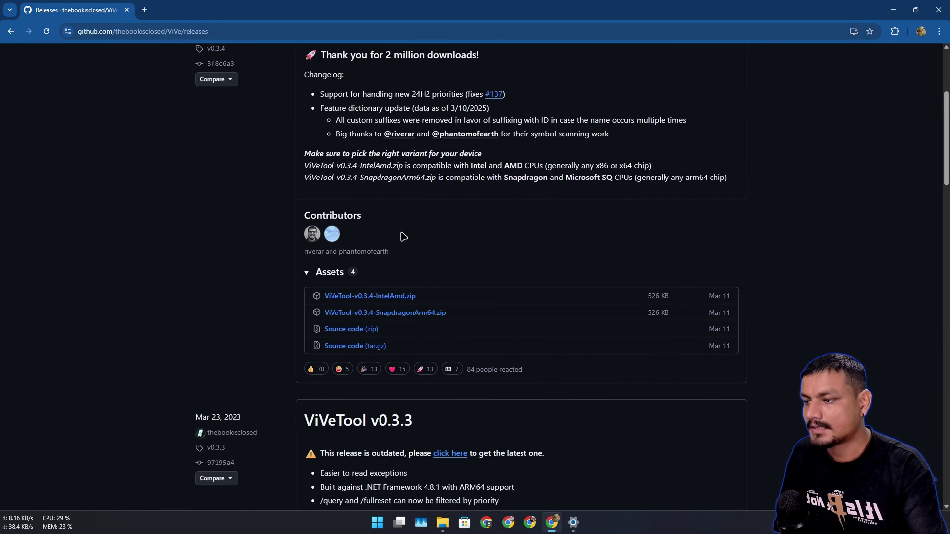
scroll(399, 170, "up", 1)
scroll(402, 284, "down", 1)
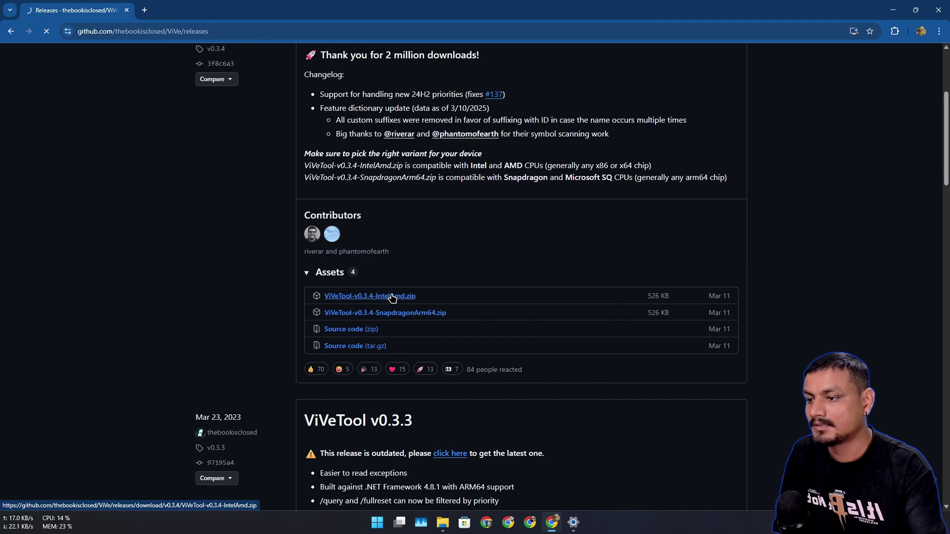
left_click(388, 300)
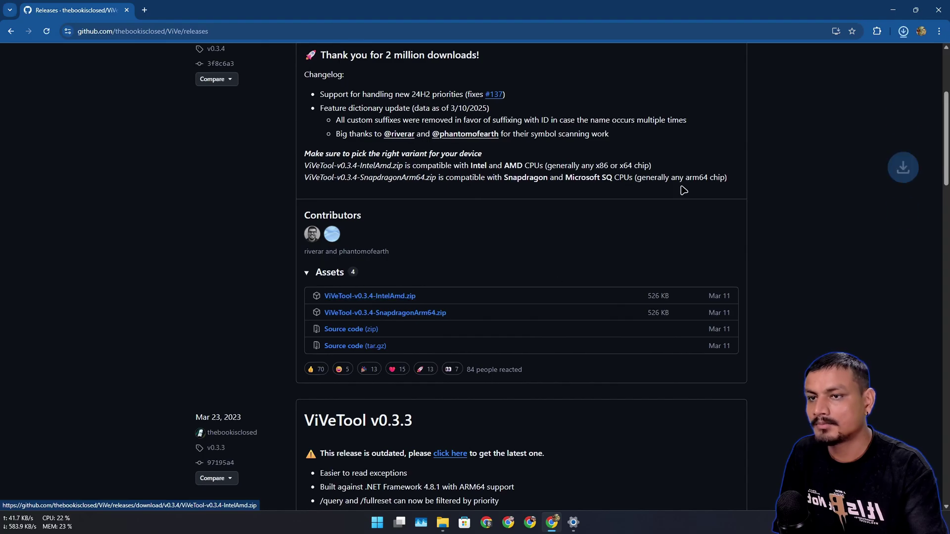
Extract ViVeTool-v0.3.4-IntelAmd.zip with NanaZip into its own folder and open it.
left_click(892, 10)
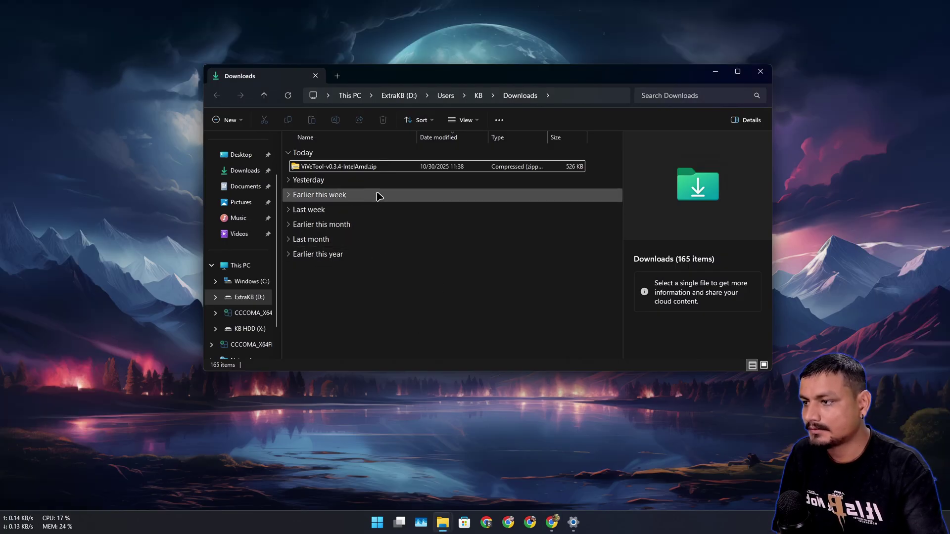
right_click(371, 168)
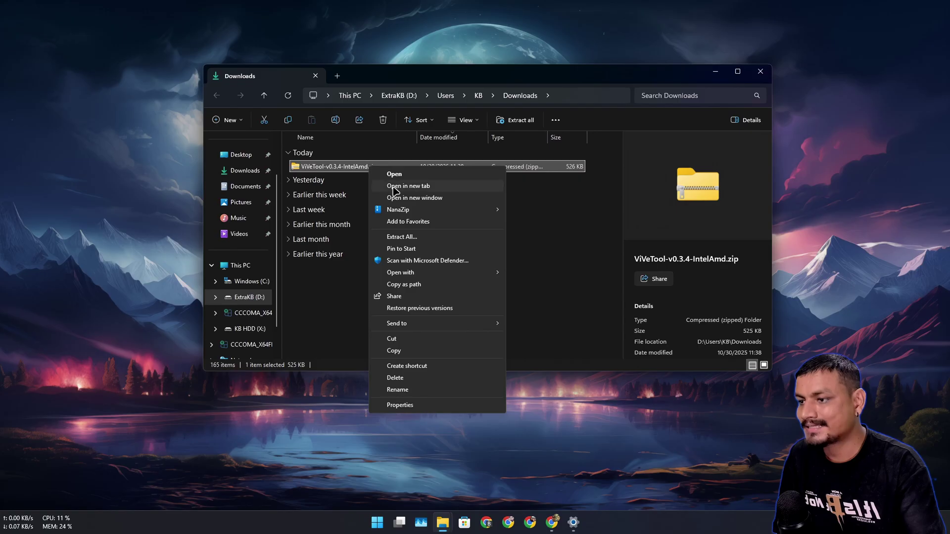
mouse_move(422, 210)
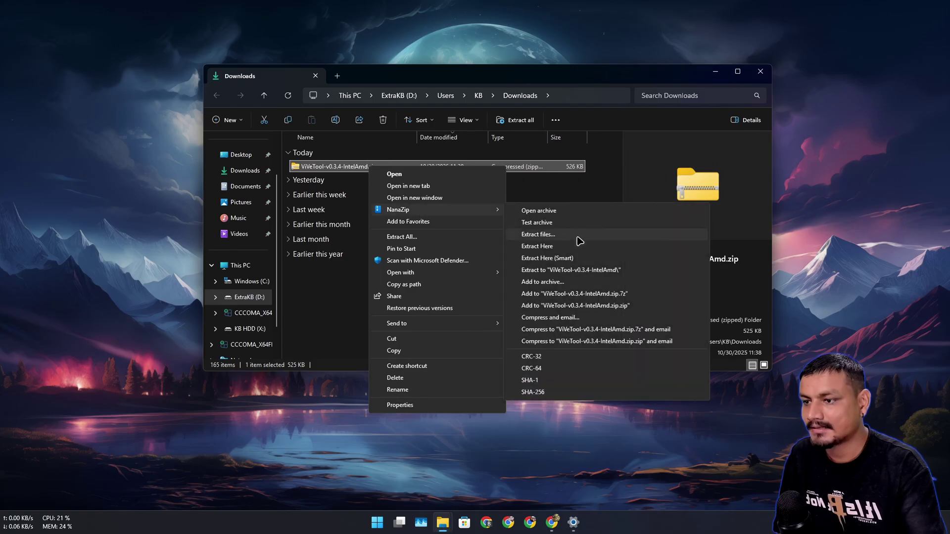
left_click(576, 270)
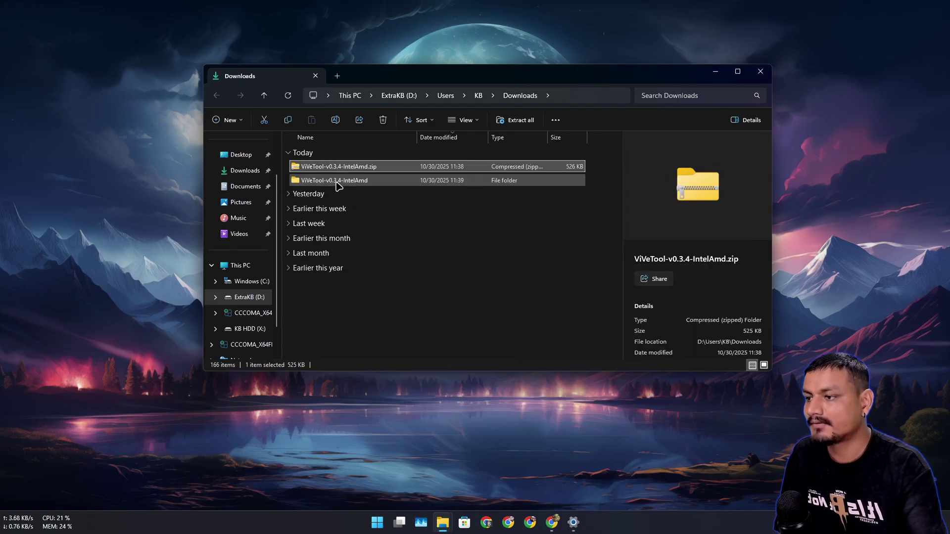
double_click(317, 181)
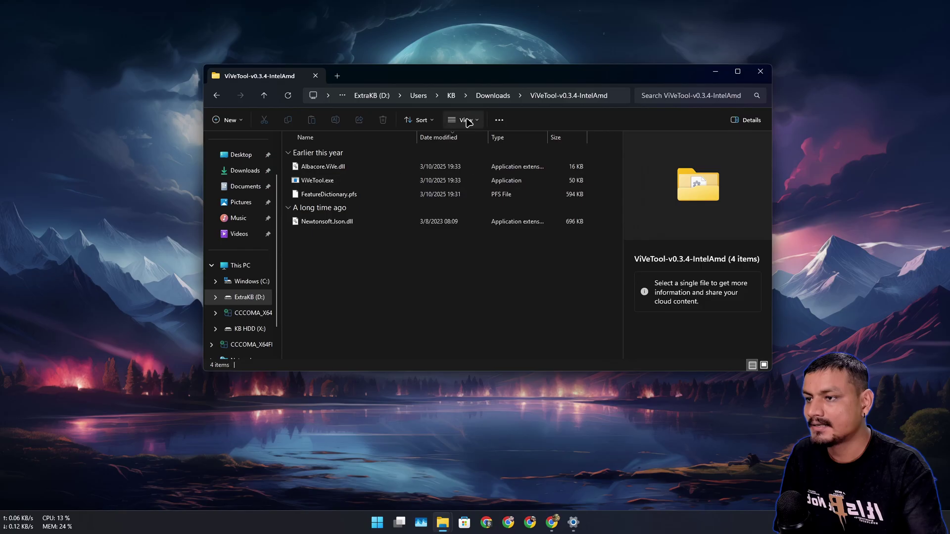
Copy the ViVeTool-v0.3.4-IntelAmd folder path from the Explorer address bar.
left_click(624, 94)
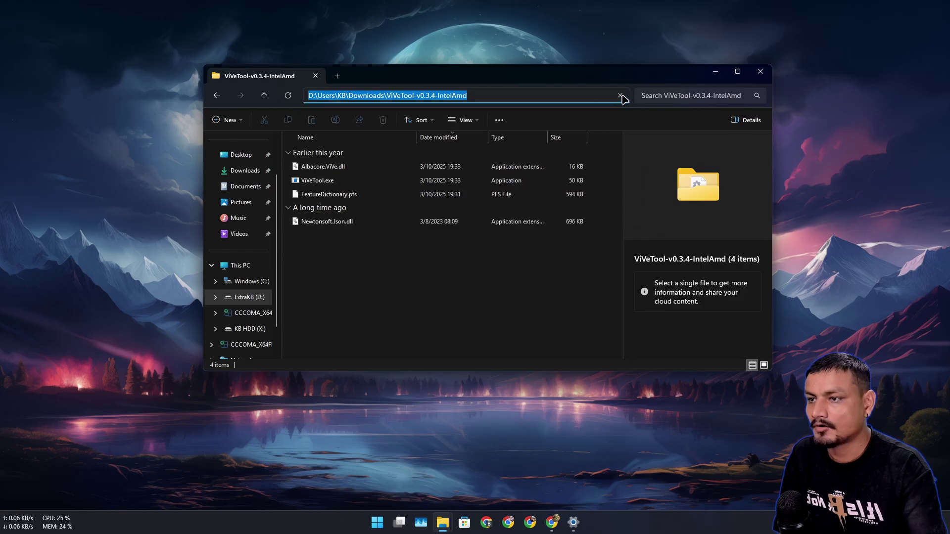
right_click(460, 95)
right_click(462, 97)
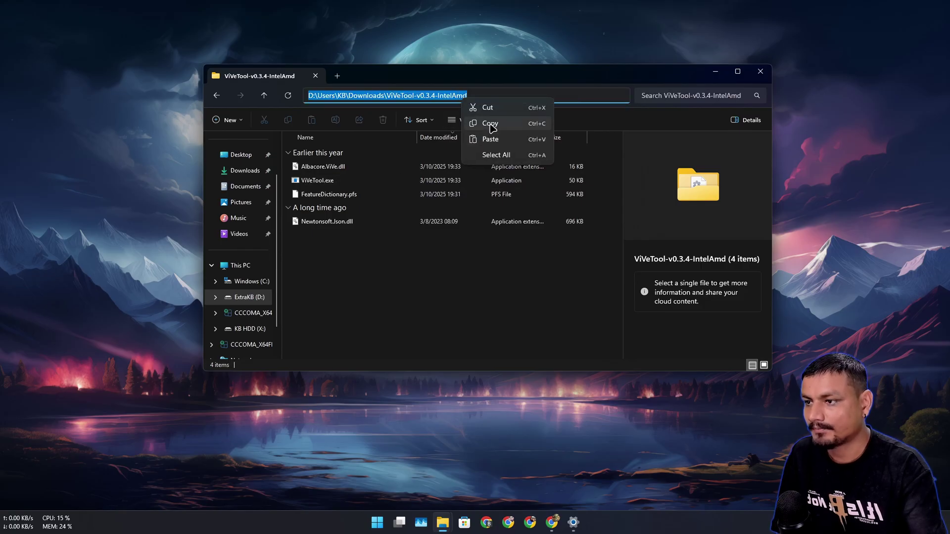
left_click(492, 128)
right_click(377, 522)
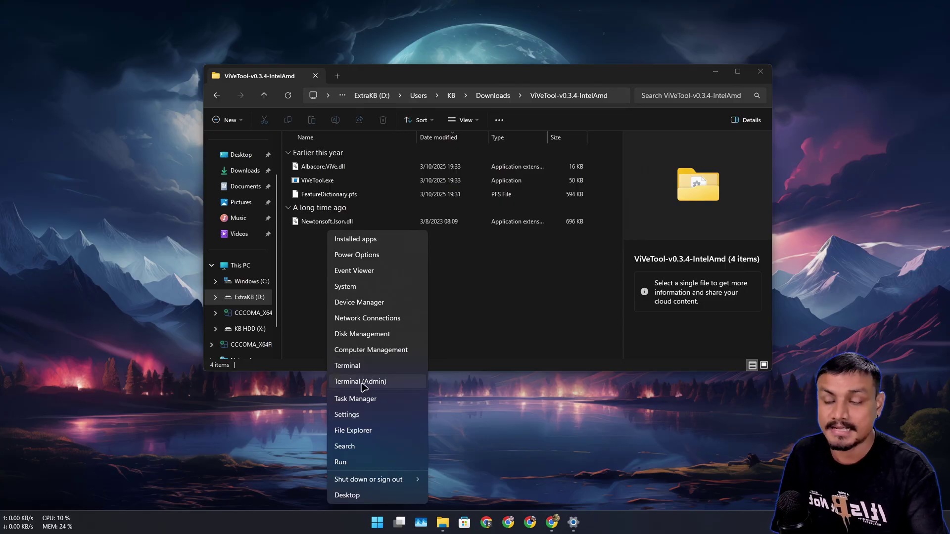
Open an admin Command Prompt in Terminal, centre it, and paste the ViVeTool folder path after cd.
left_click(362, 382)
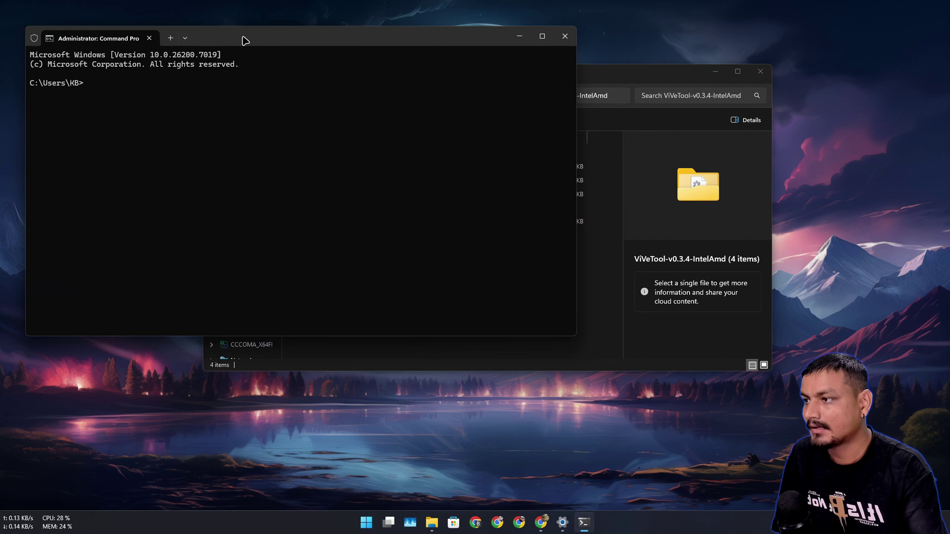
left_click_drag(243, 38, 394, 114)
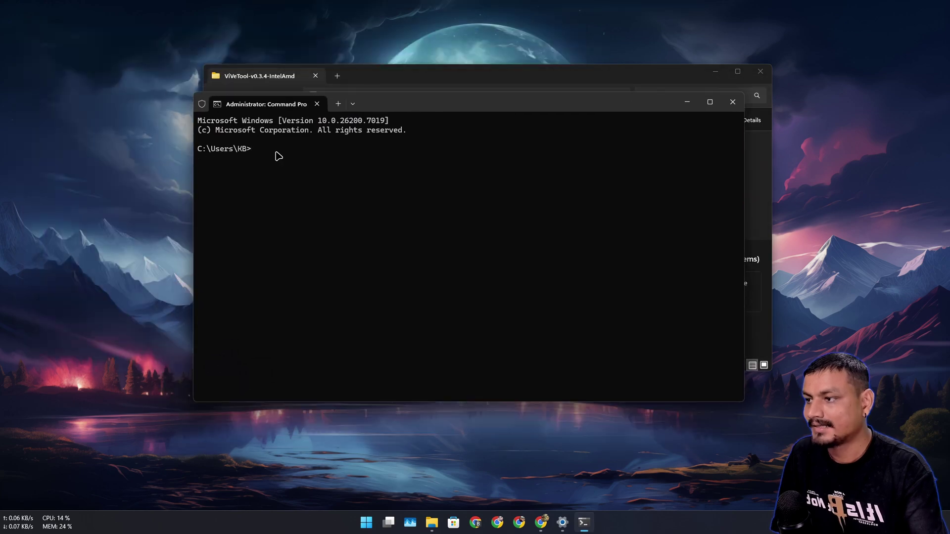
left_click(352, 104)
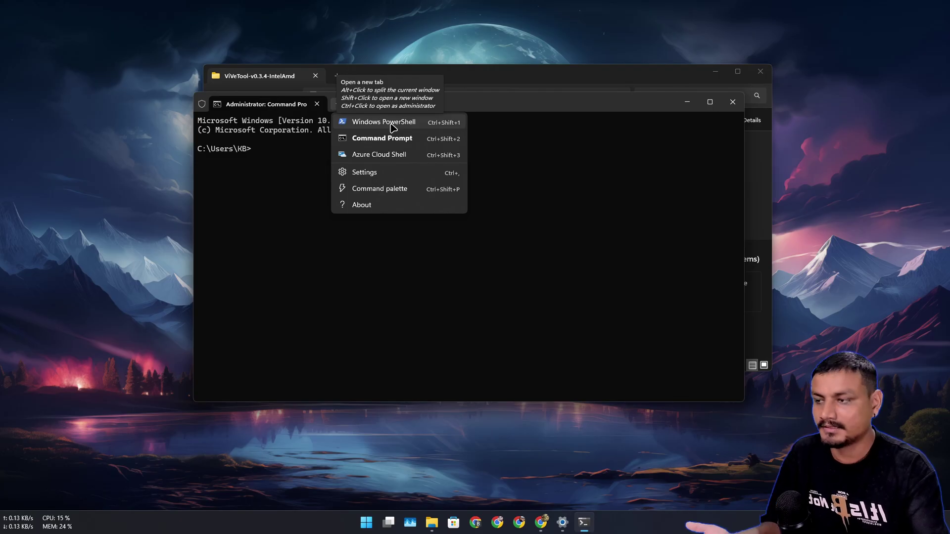
left_click(261, 153)
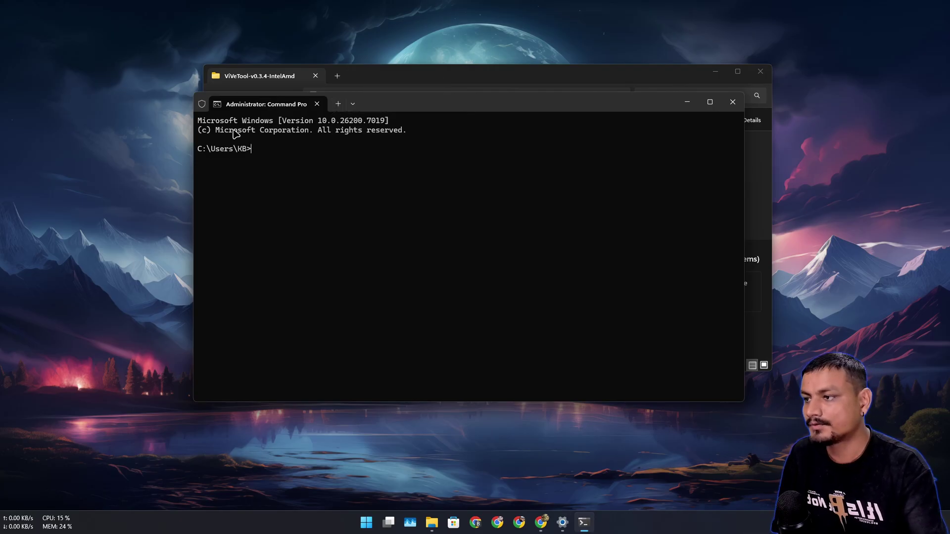
left_click(353, 104)
left_click(257, 153)
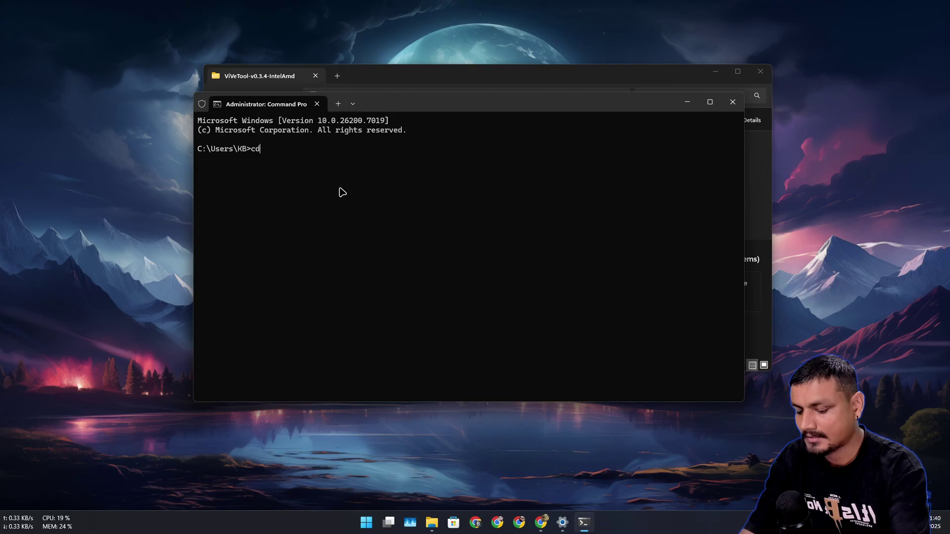
key("ctrl+v")
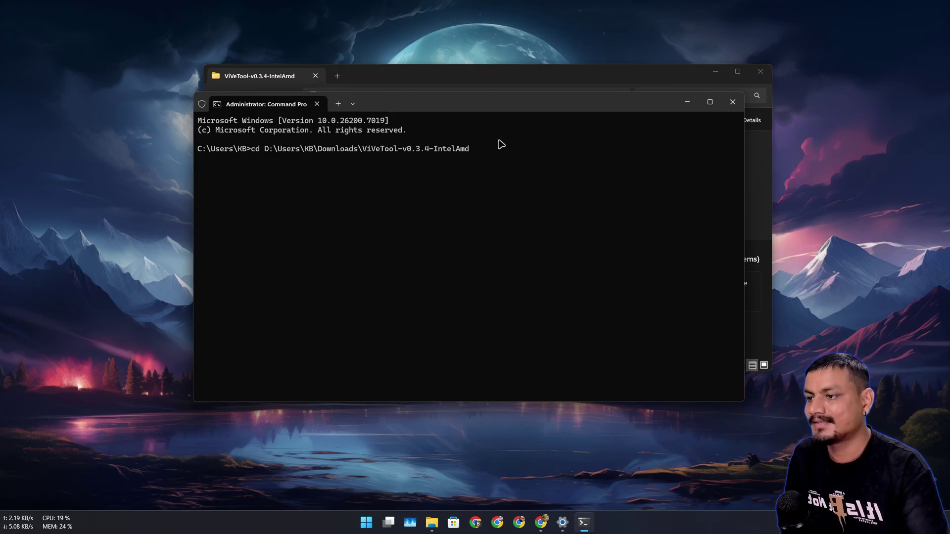
left_click_drag(416, 153, 495, 140)
Run the cd, then paste and run vivetool /enable /id:47205210, which returns 'not recognized'.
key("Return")
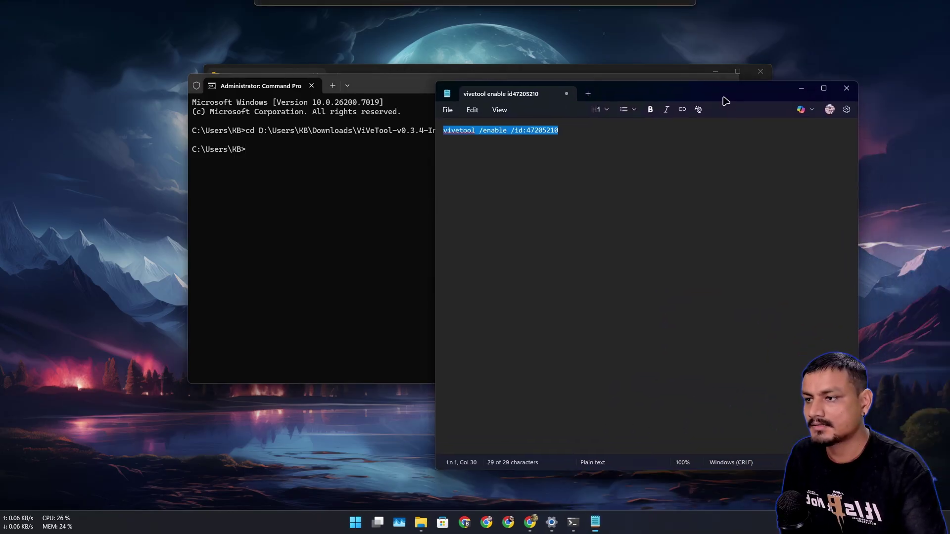
right_click(540, 138)
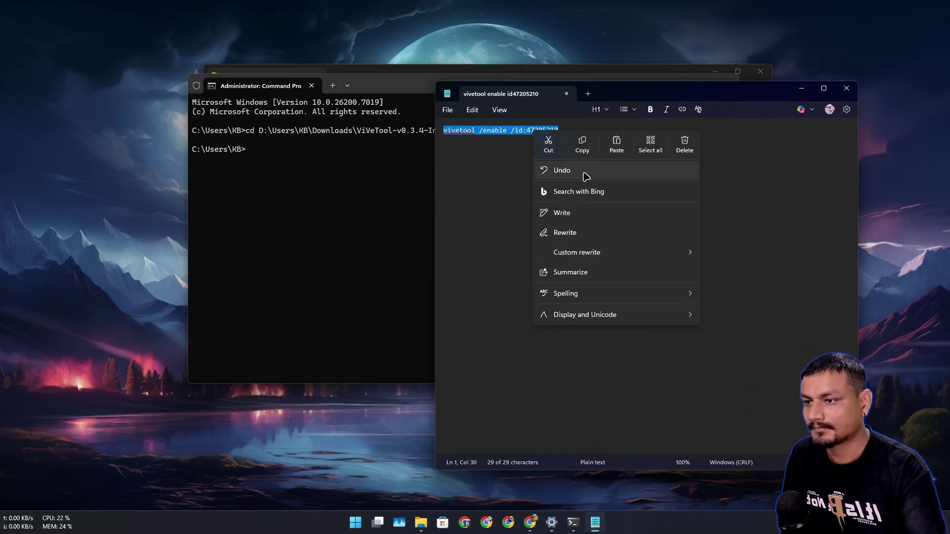
left_click(582, 143)
left_click(275, 158)
key("ctrl+v")
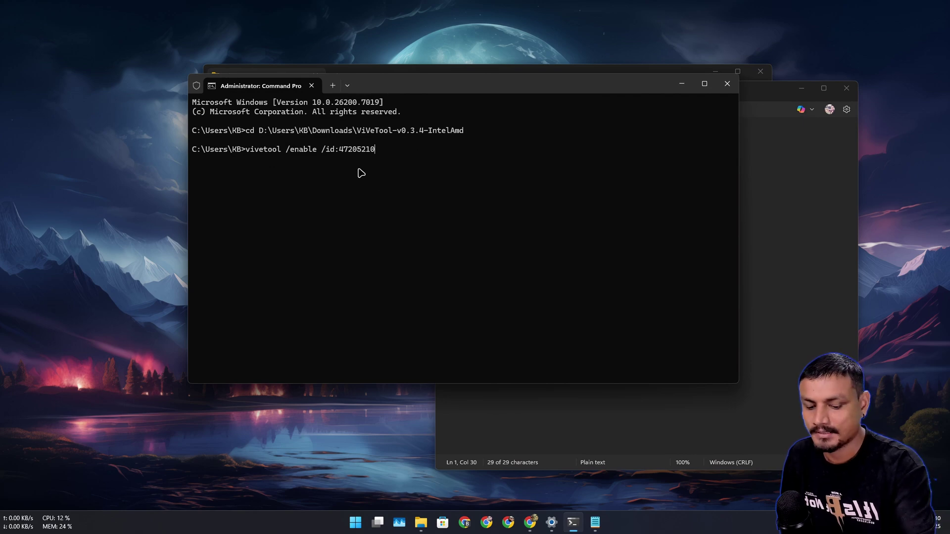
key("Return")
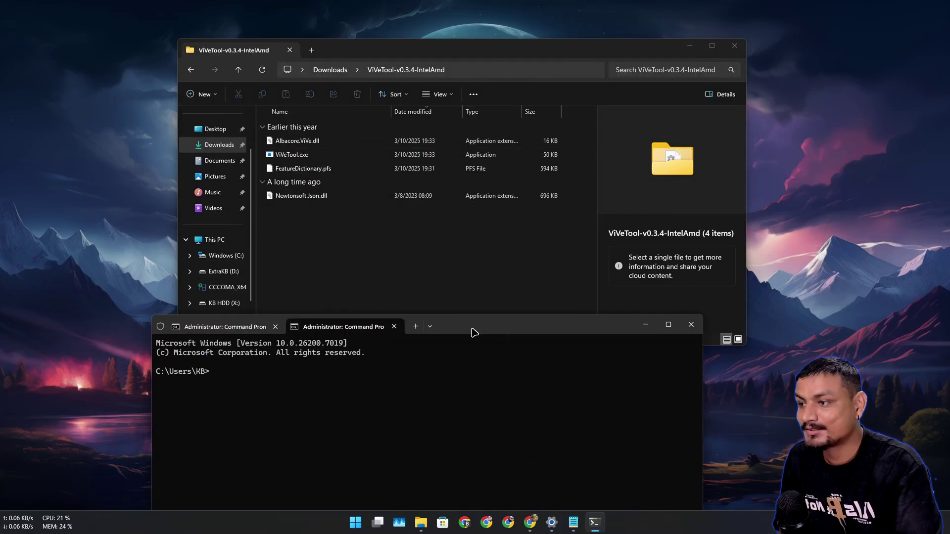
left_click_drag(470, 332, 461, 206)
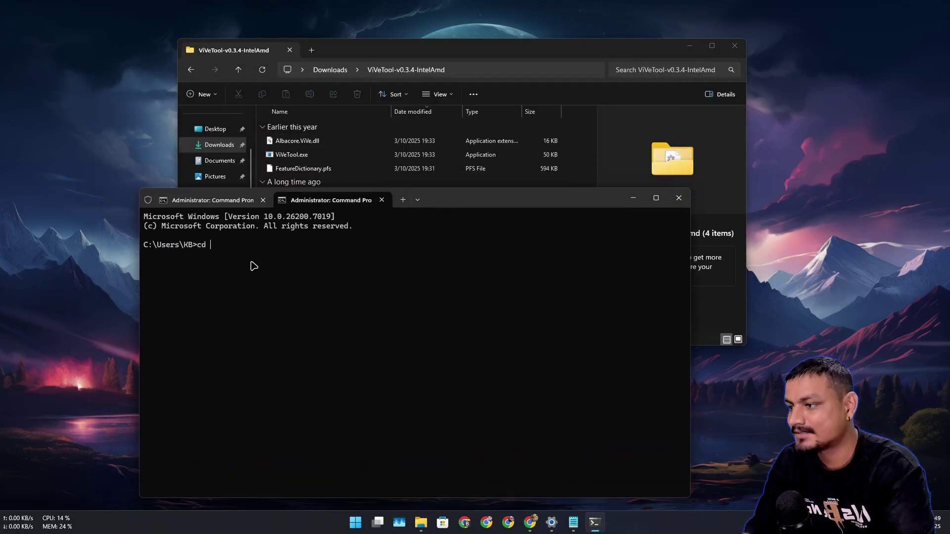
In the second Command Prompt tab, run cd /d to the copied ViVeTool folder path on D.
left_click(496, 70)
right_click(398, 70)
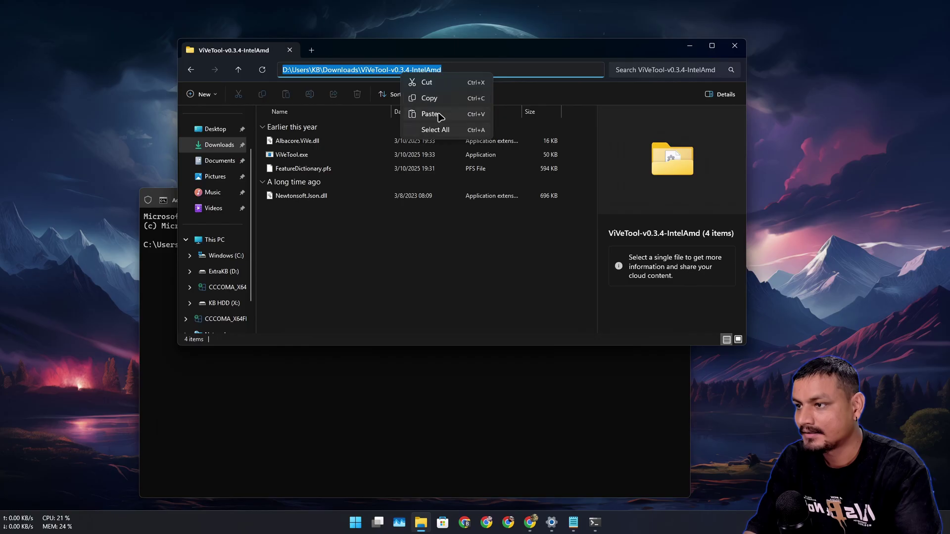
left_click(429, 98)
left_click_drag(484, 55, 648, 106)
right_click(269, 261)
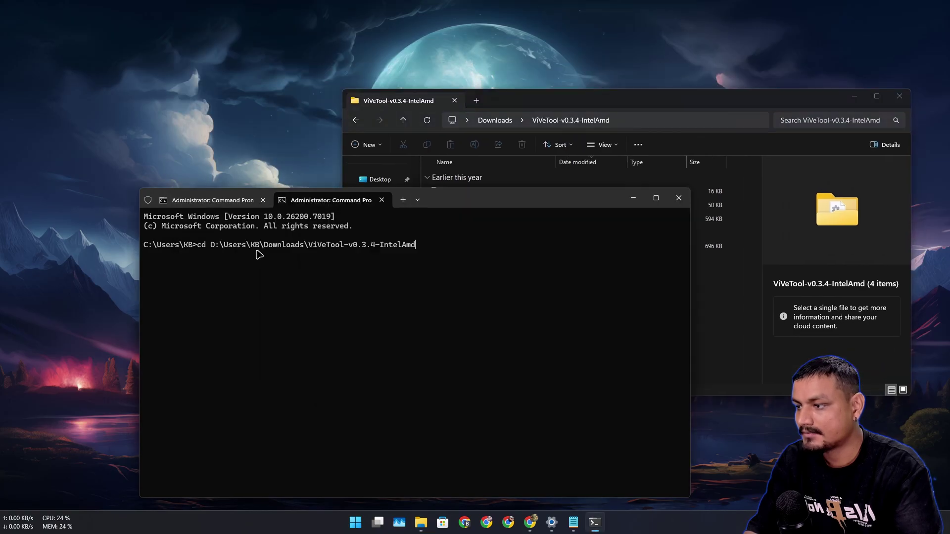
key("Return")
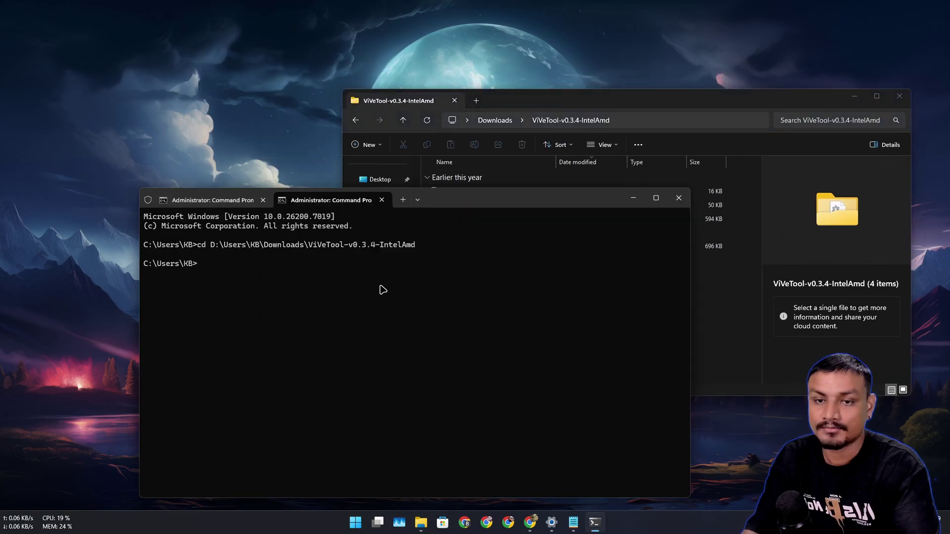
left_click_drag(453, 202, 475, 112)
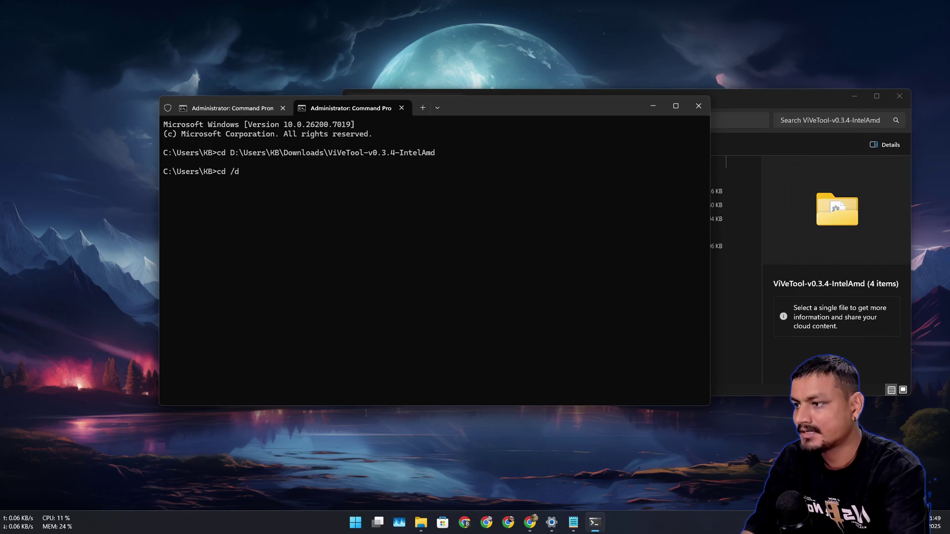
right_click(295, 183)
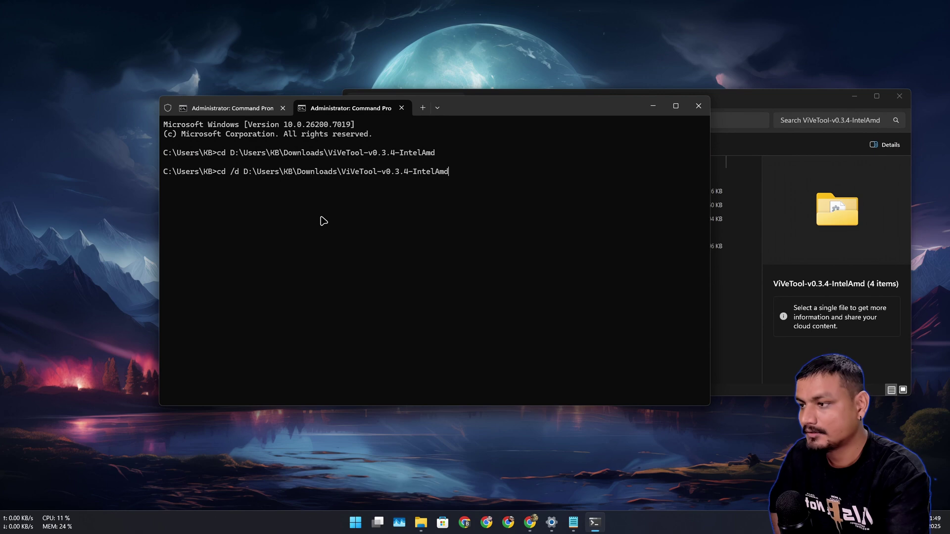
key("Return")
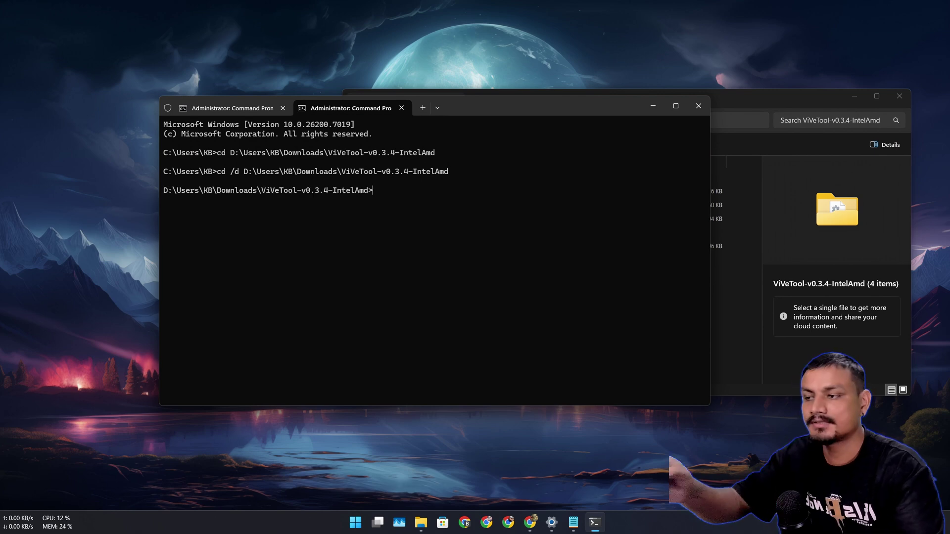
Paste and run vivetool /enable /id:47205210 successfully, then close both terminal tabs.
key("alt+Tab")
right_click(542, 131)
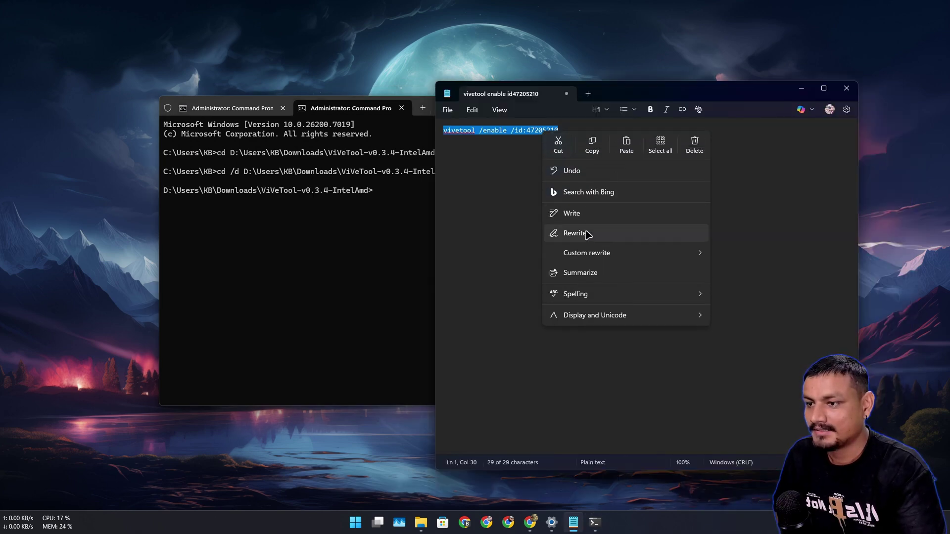
left_click(401, 198)
right_click(401, 198)
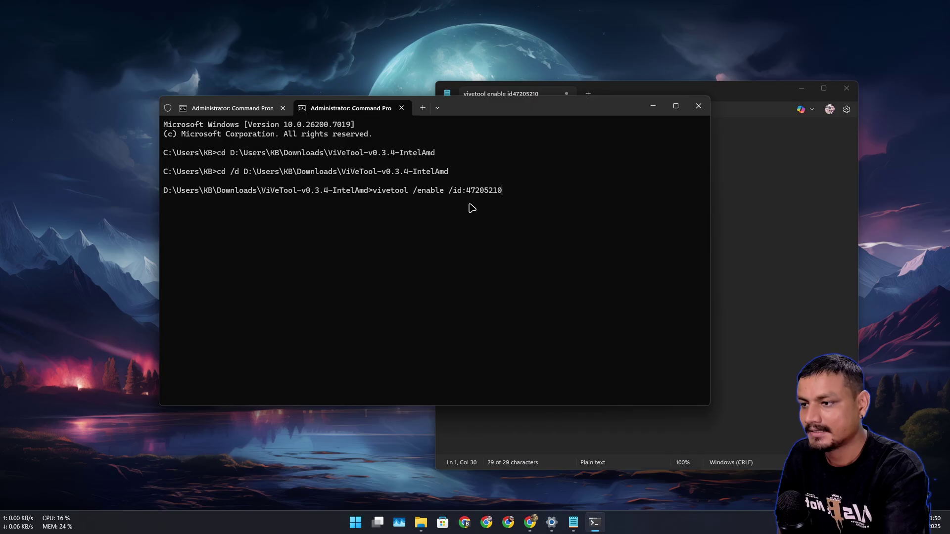
key("Return")
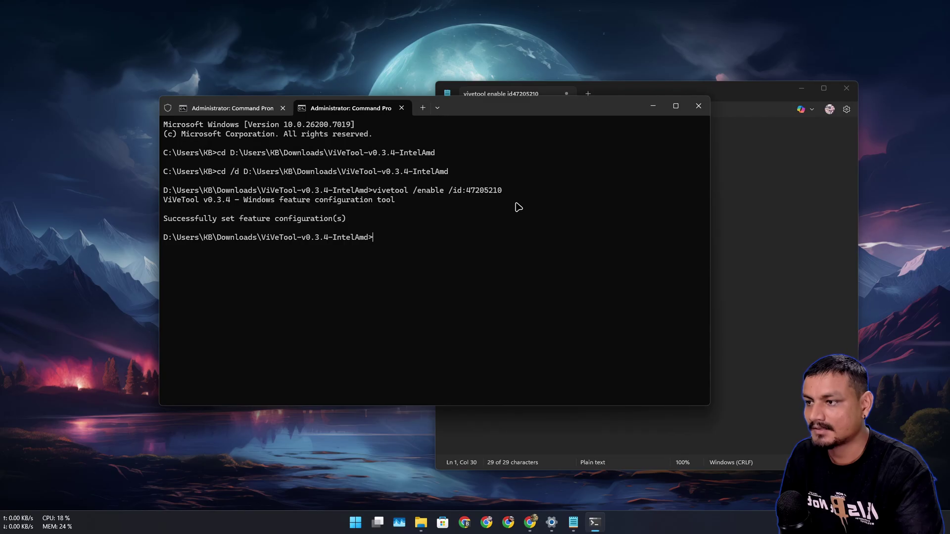
left_click(401, 108)
left_click(282, 108)
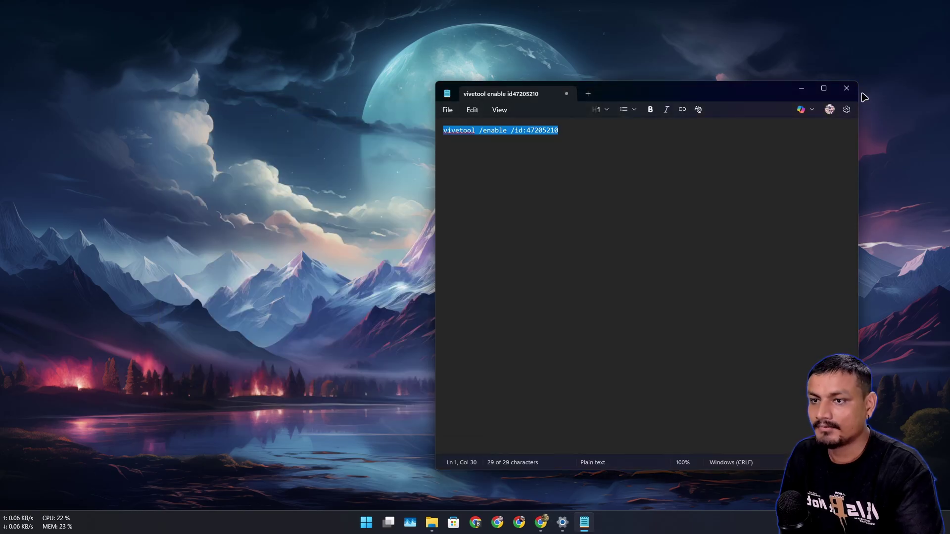
Close Notepad and dismiss the first Start menu.
left_click(854, 90)
left_click(378, 525)
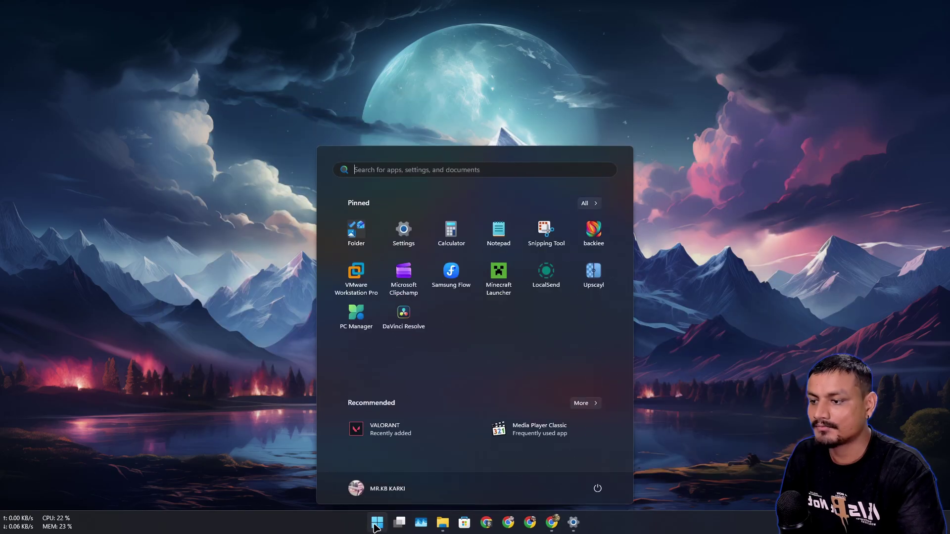
left_click(318, 428)
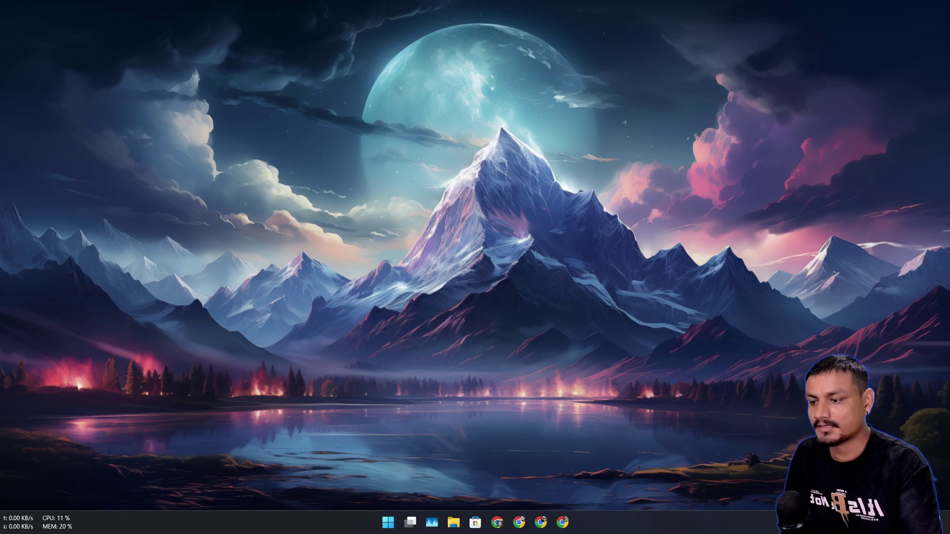
Reopen Start with the Windows key and scroll through the Category-view All section.
key("super")
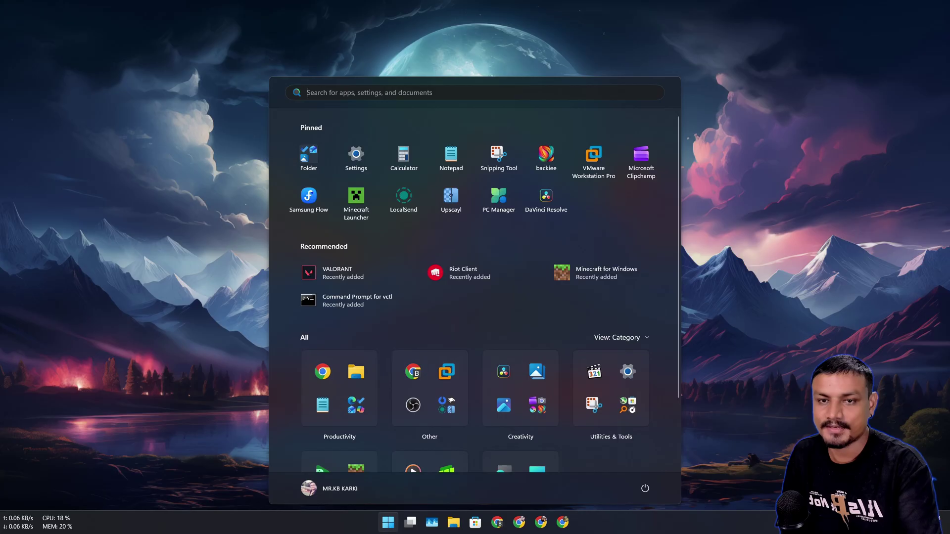
scroll(475, 287, "down", 2)
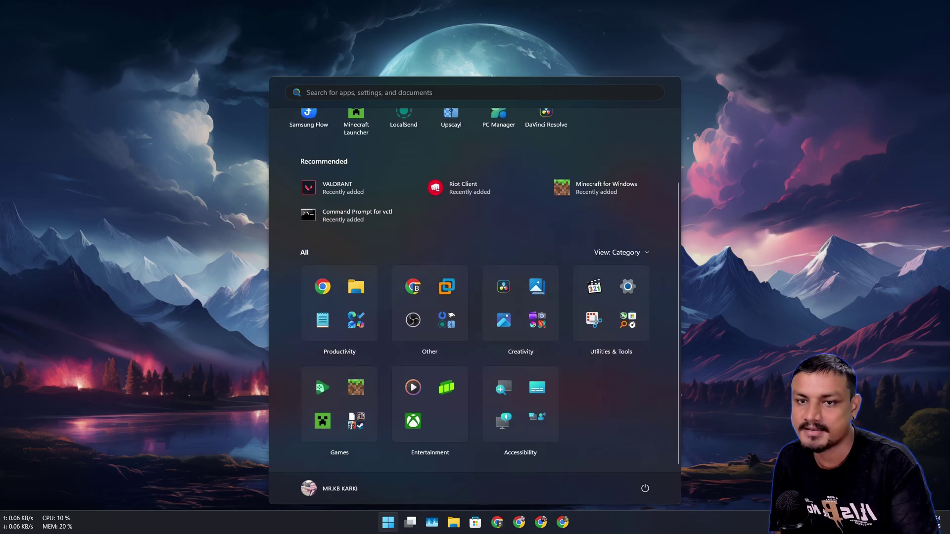
scroll(475, 286, "up", 2)
scroll(475, 287, "down", 2)
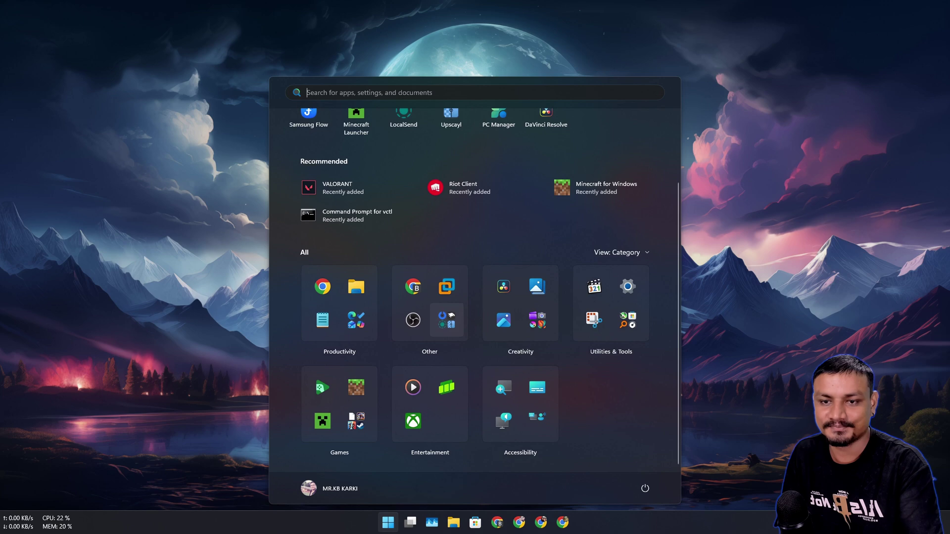
scroll(475, 287, "up", 2)
scroll(475, 287, "down", 2)
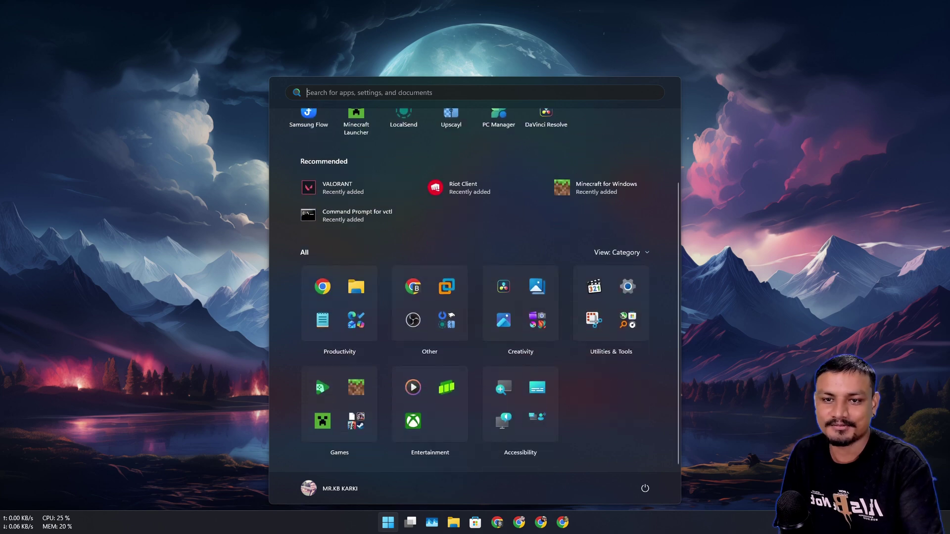
scroll(475, 287, "up", 2)
scroll(475, 286, "down", 2)
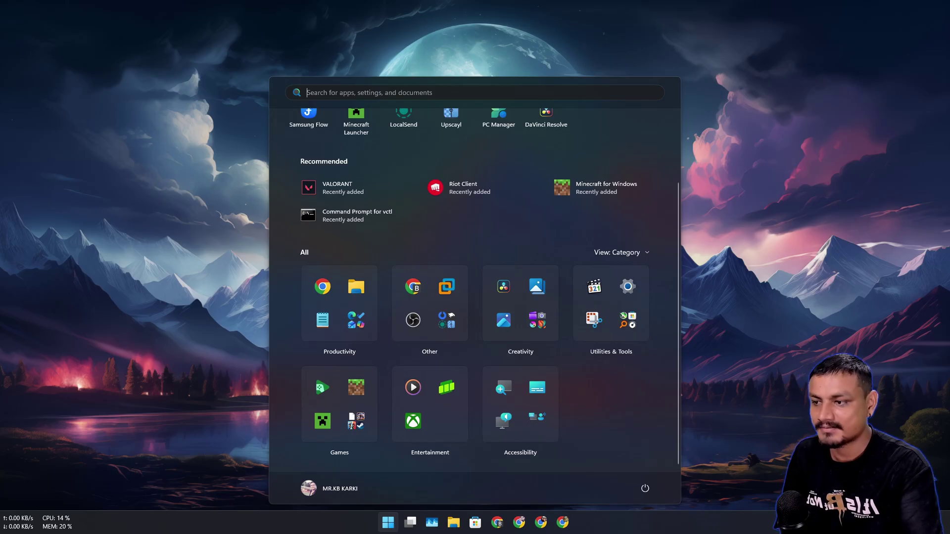
In Start's Games category, browse the Steam folder, then the Google Play Games folder.
left_click(339, 452)
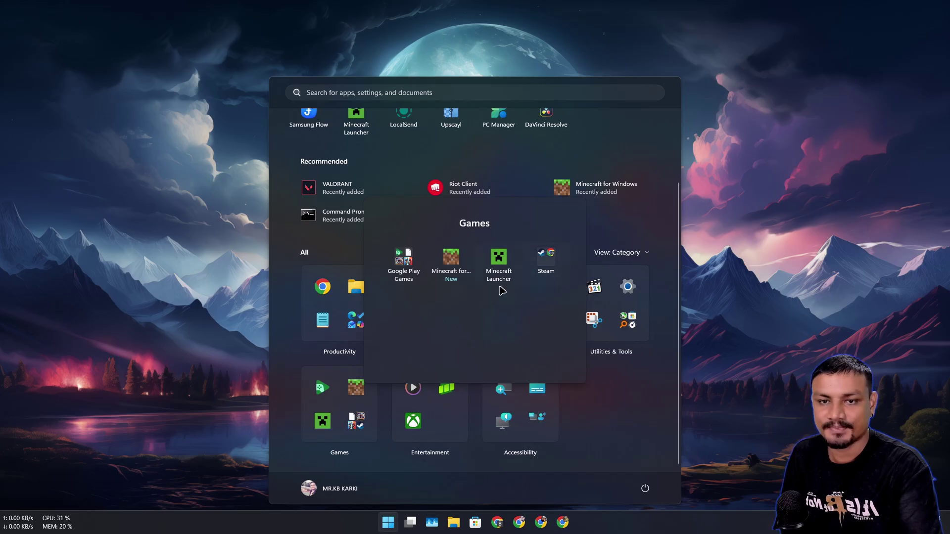
left_click(545, 267)
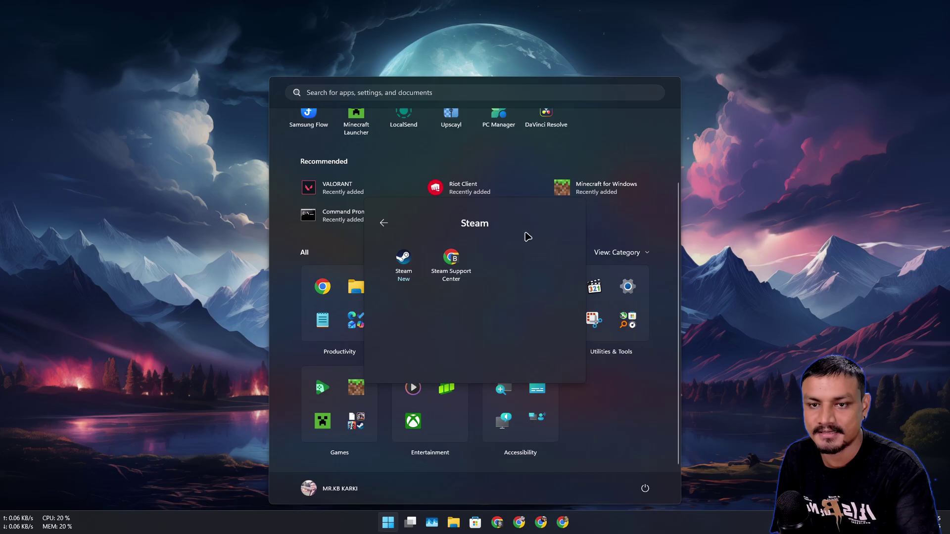
left_click(384, 223)
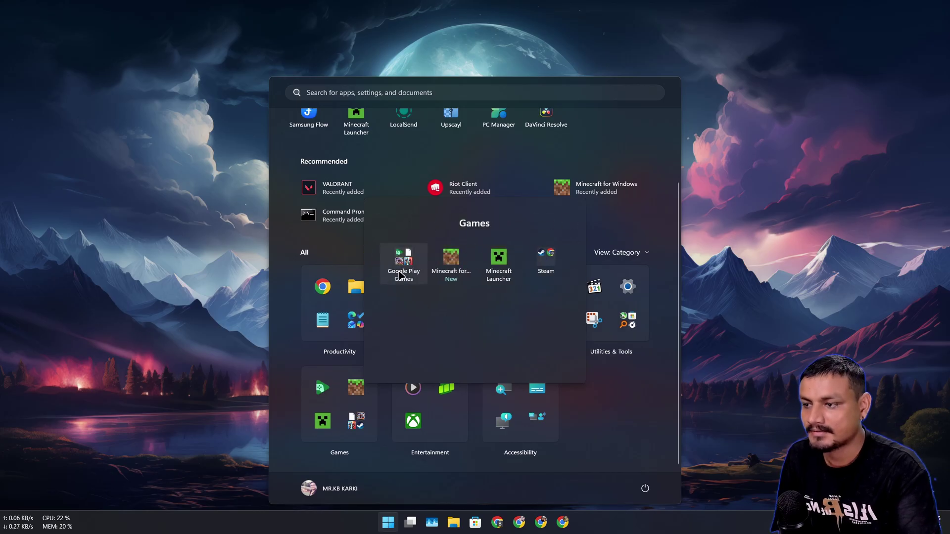
left_click(402, 272)
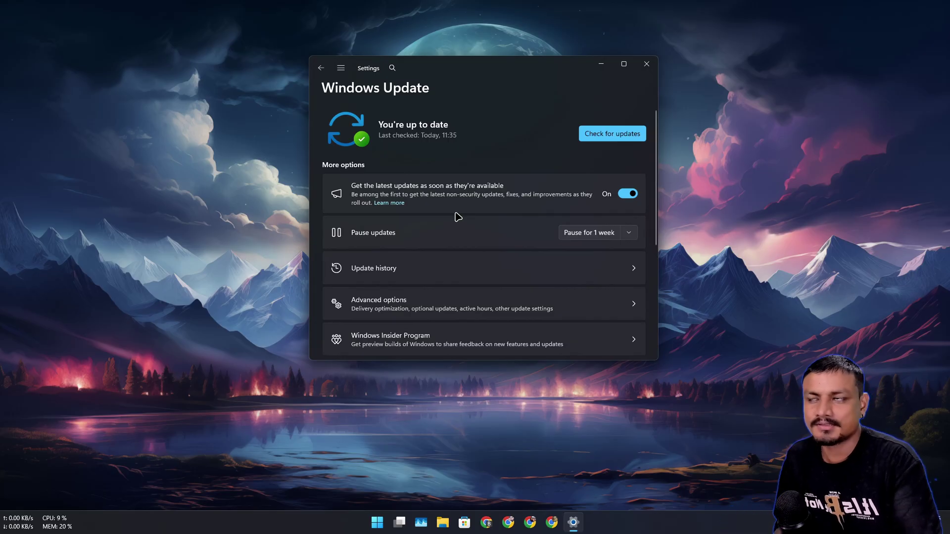
Show the update history and open the support article for Preview Update KB5067036.
left_click(428, 275)
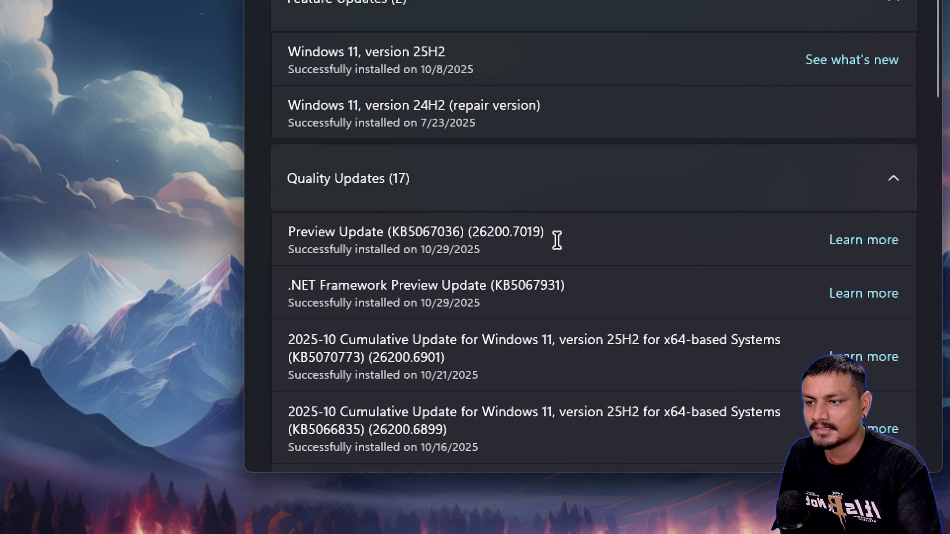
left_click_drag(557, 240, 329, 241)
left_click(449, 223)
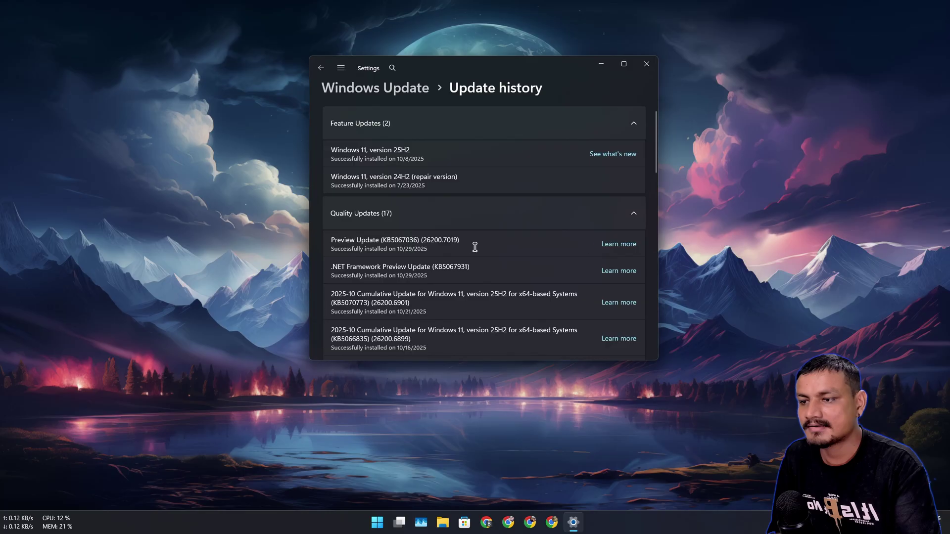
left_click(619, 243)
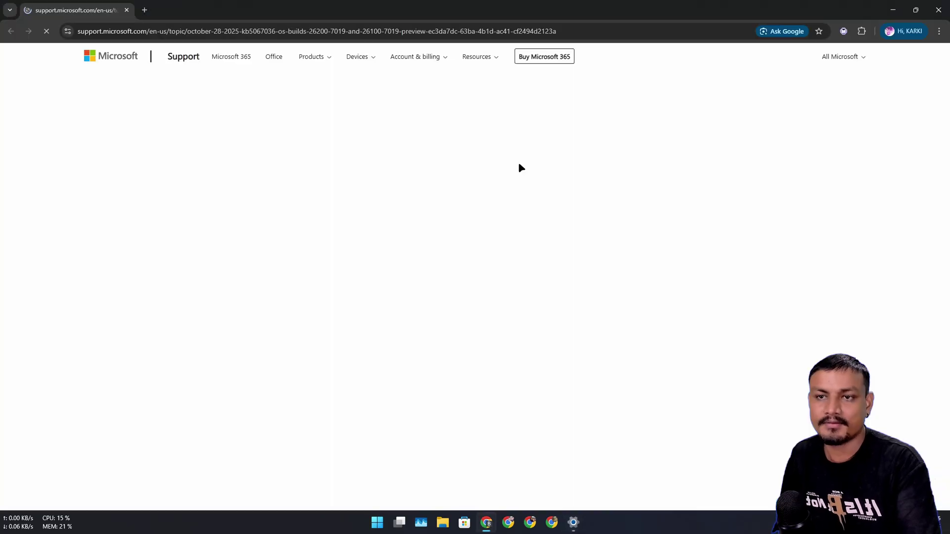
Read the KB5067036 gradual rollout notes under Windows 11 PC experiences.
scroll(460, 187, "down", 5)
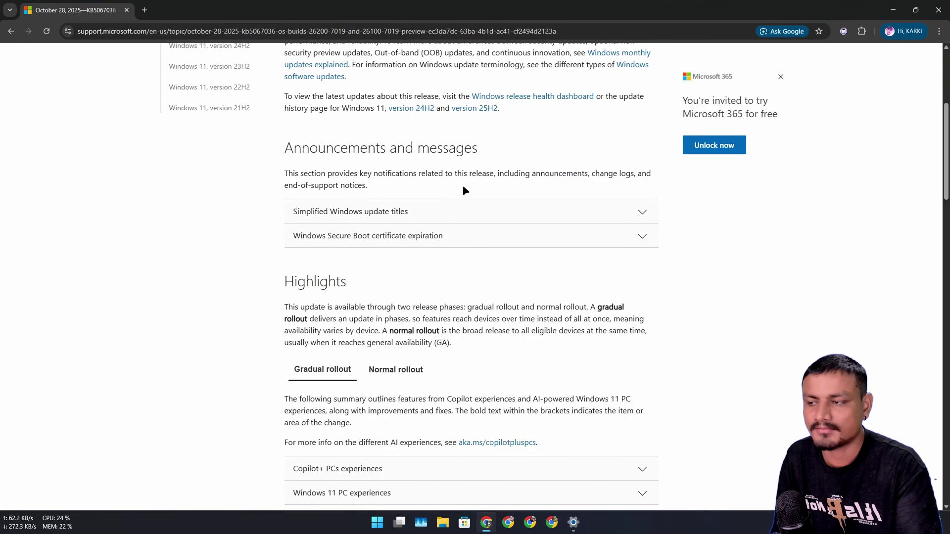
scroll(465, 190, "down", 5)
left_click(320, 123)
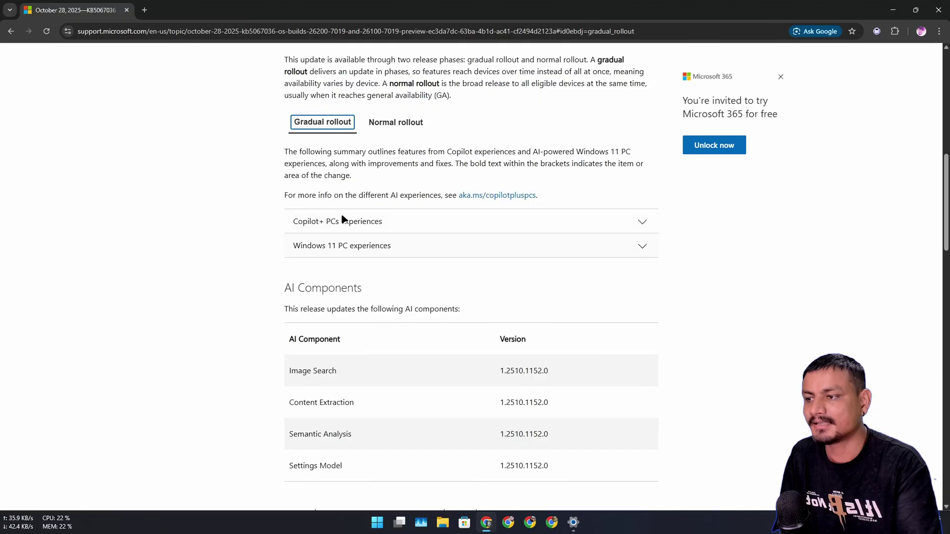
left_click(345, 246)
scroll(417, 215, "down", 7)
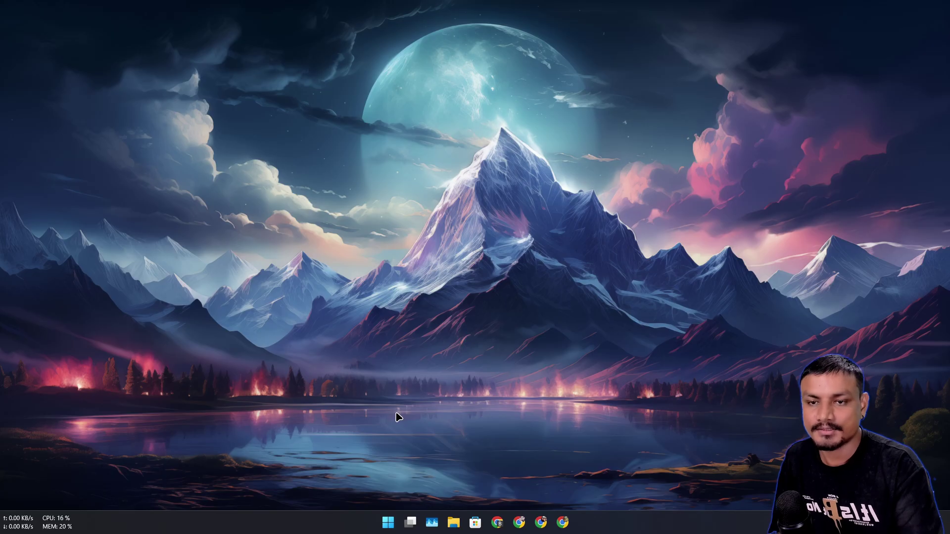
left_click(388, 522)
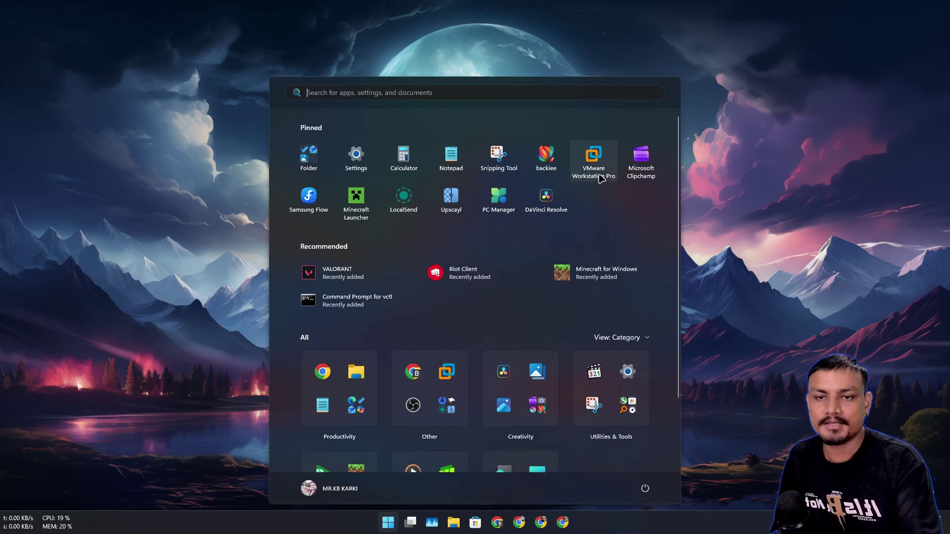
scroll(594, 208, "down", 3)
scroll(551, 262, "up", 3)
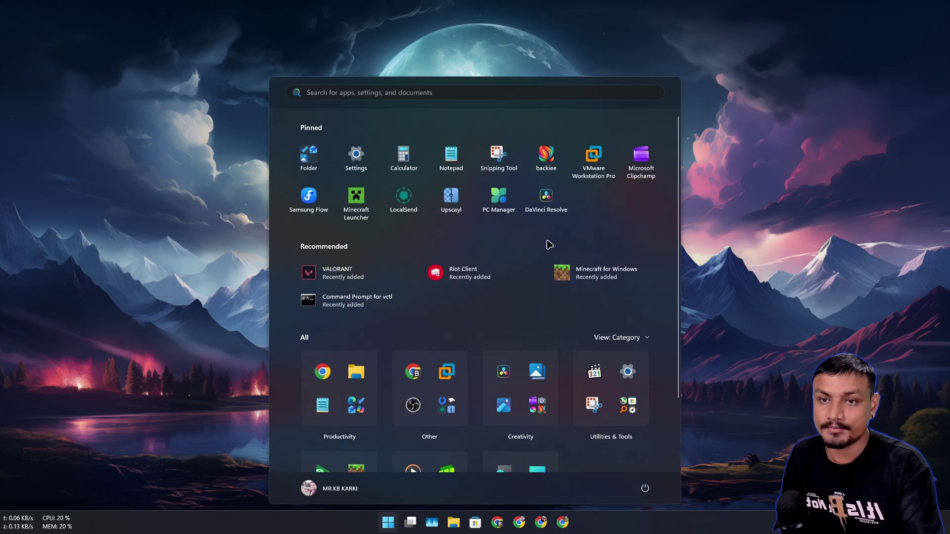
left_click(392, 93)
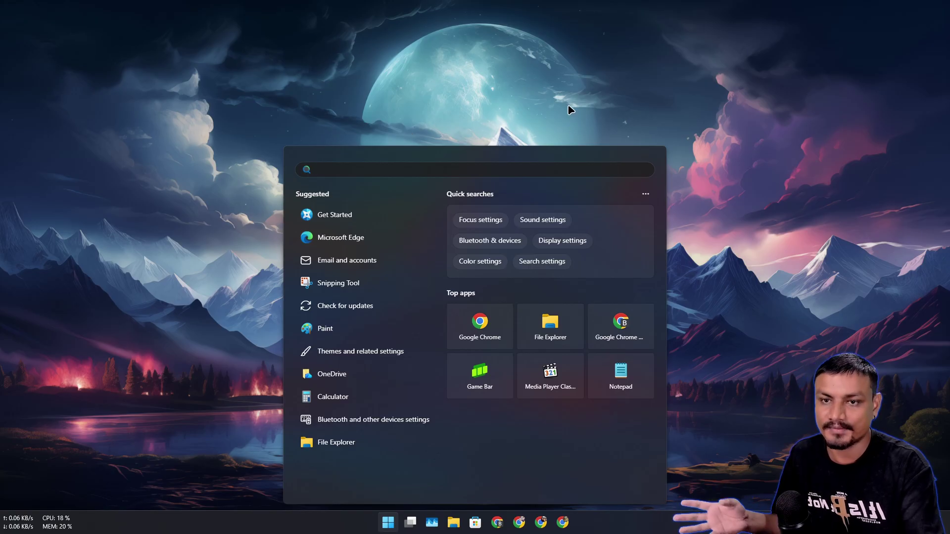
key("super")
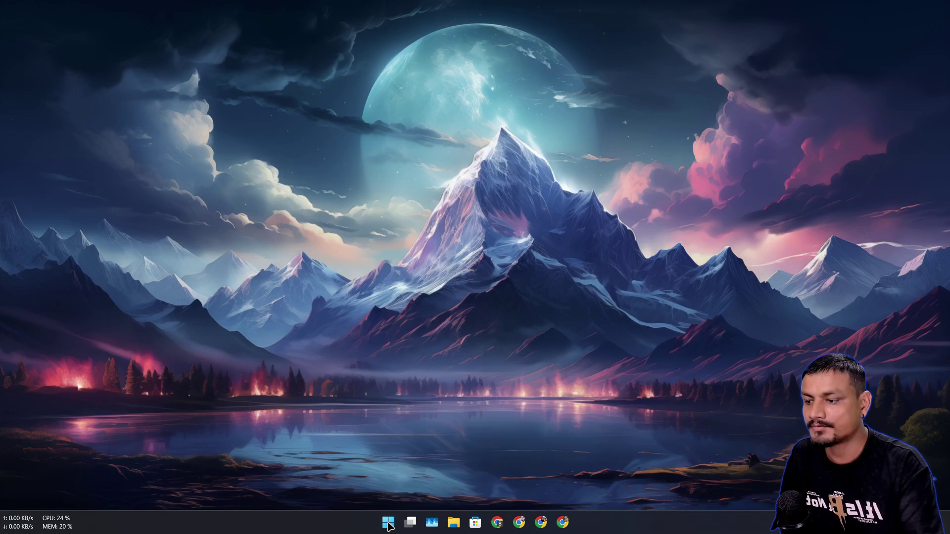
key("super")
left_click(418, 93)
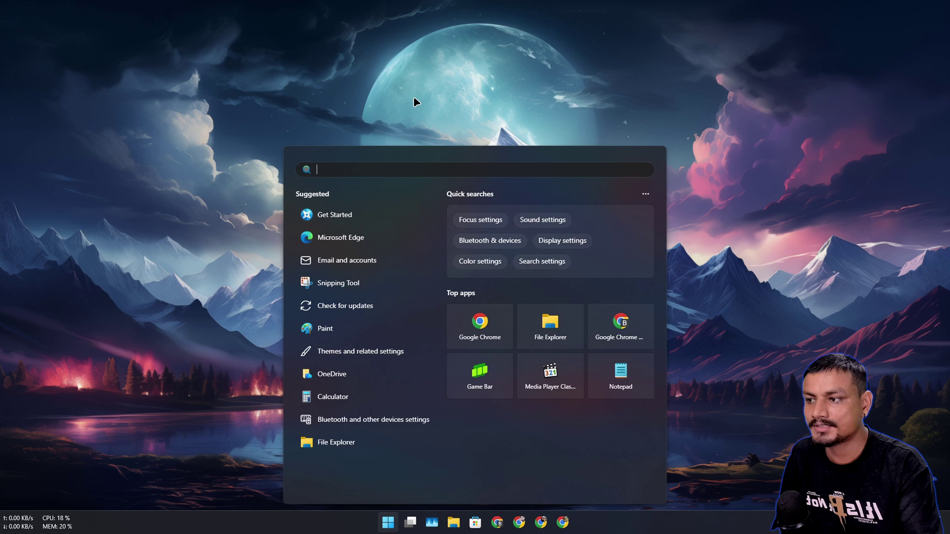
left_click(388, 528)
left_click(387, 528)
key("super")
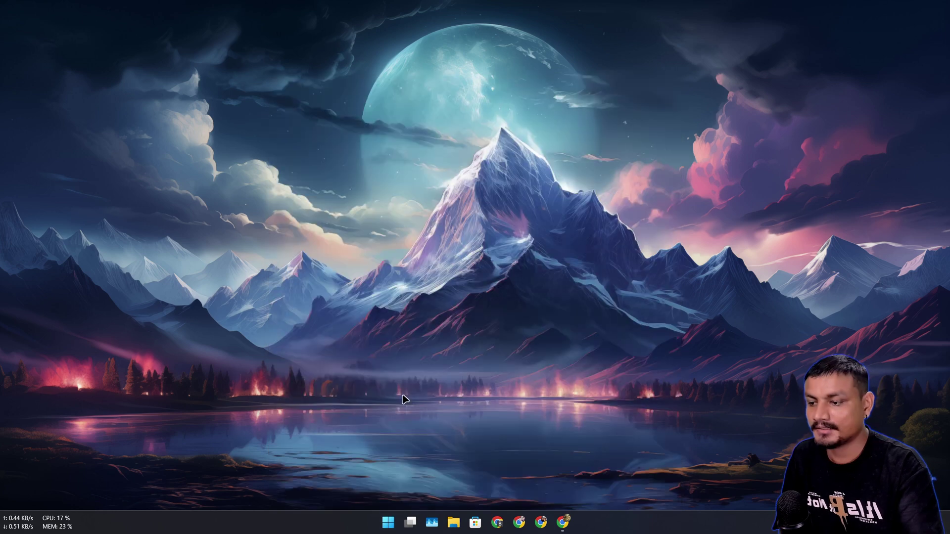
left_click(387, 529)
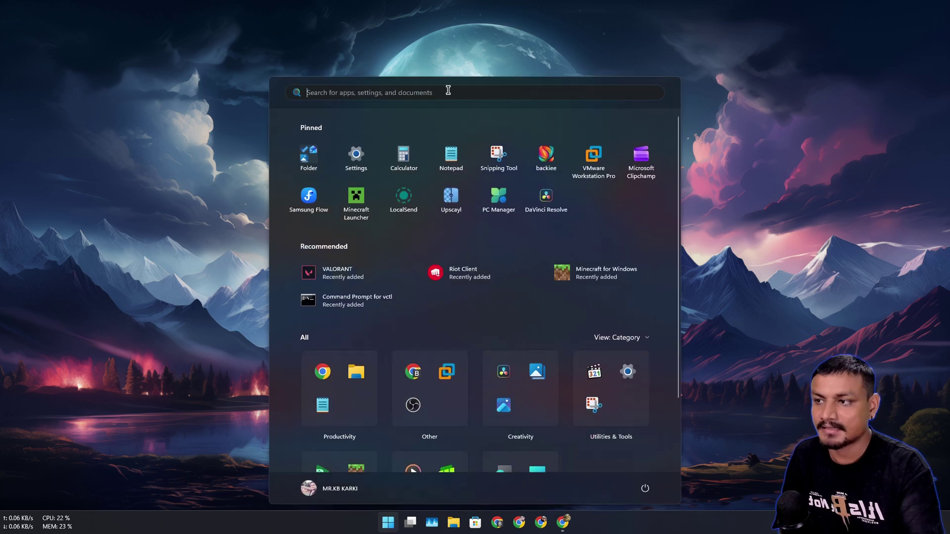
left_click(448, 91)
Highlight the Insider Blog post's title and its Start menu paragraph about the search flyout.
key("Escape")
left_click_drag(188, 121, 298, 188)
left_click_drag(299, 190, 321, 190)
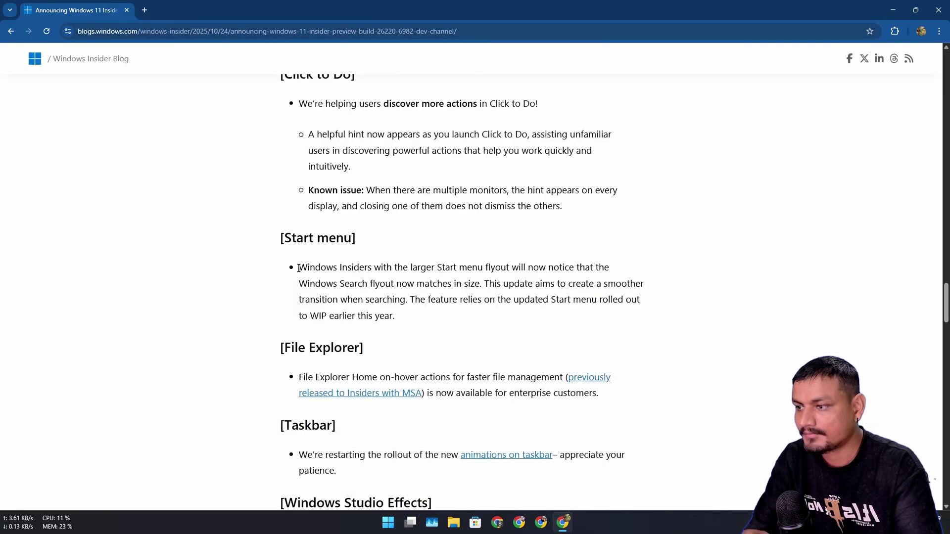
left_click_drag(298, 268, 425, 315)
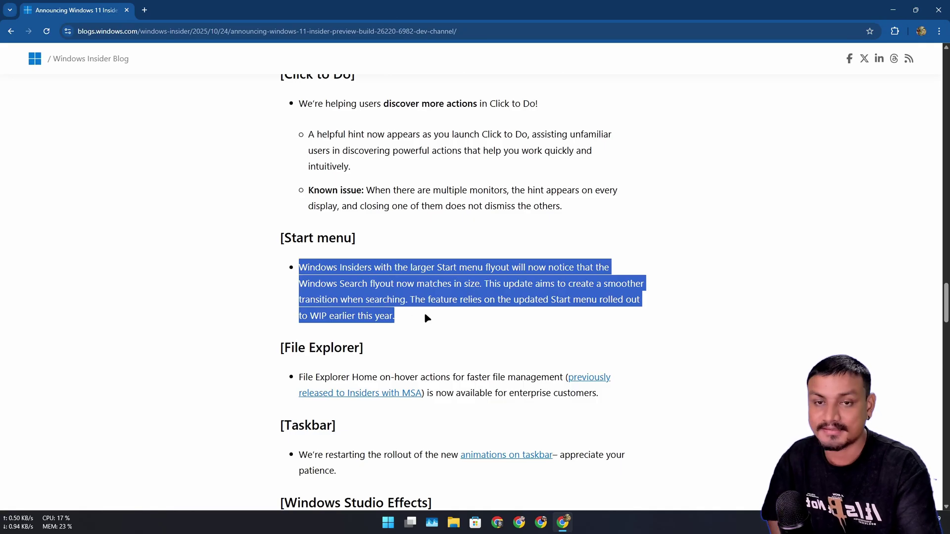
left_click(340, 277)
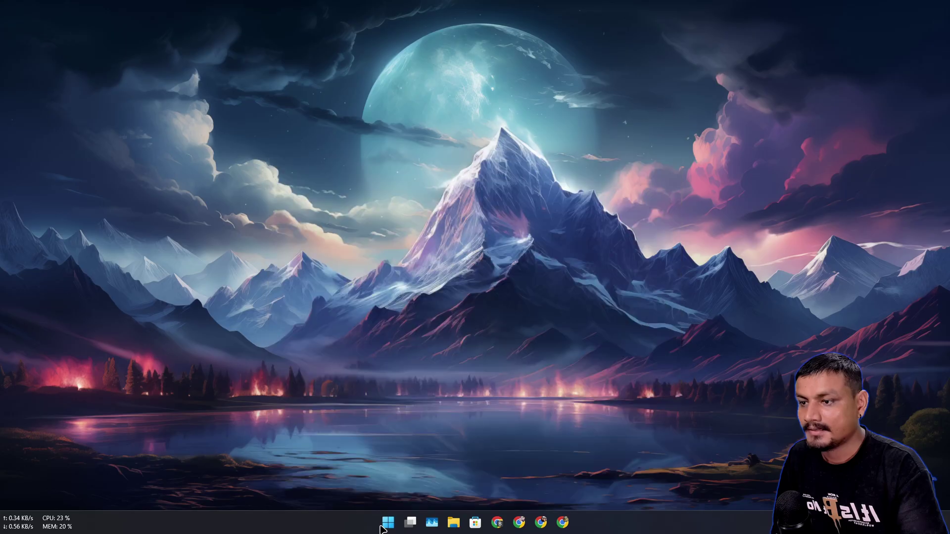
Bring up the Start menu and scroll through its categories.
key("super")
scroll(483, 290, "down", 2)
scroll(504, 300, "up", 2)
Open Personalization > Start settings from the desktop's Personalize option.
left_click(600, 143)
right_click(599, 143)
left_click(569, 258)
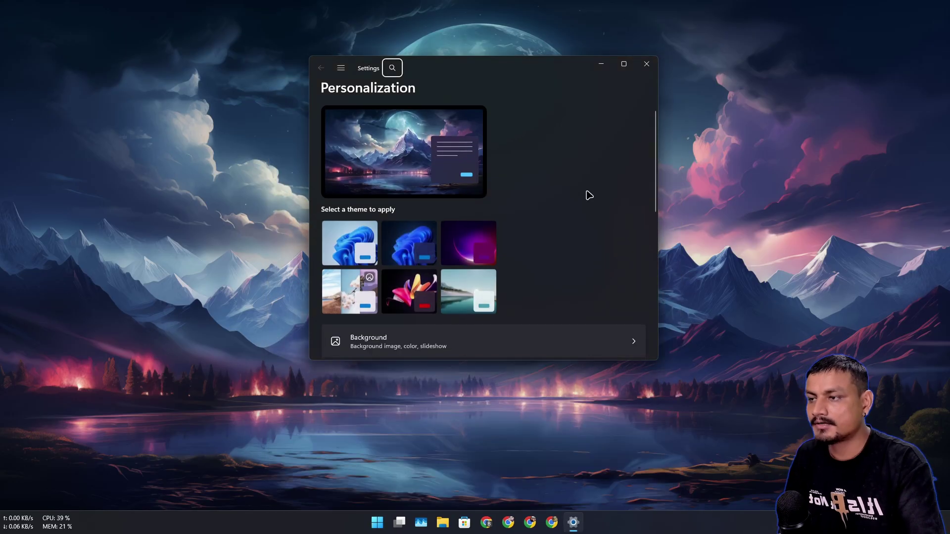
scroll(486, 250, "down", 10)
scroll(495, 245, "down", 1)
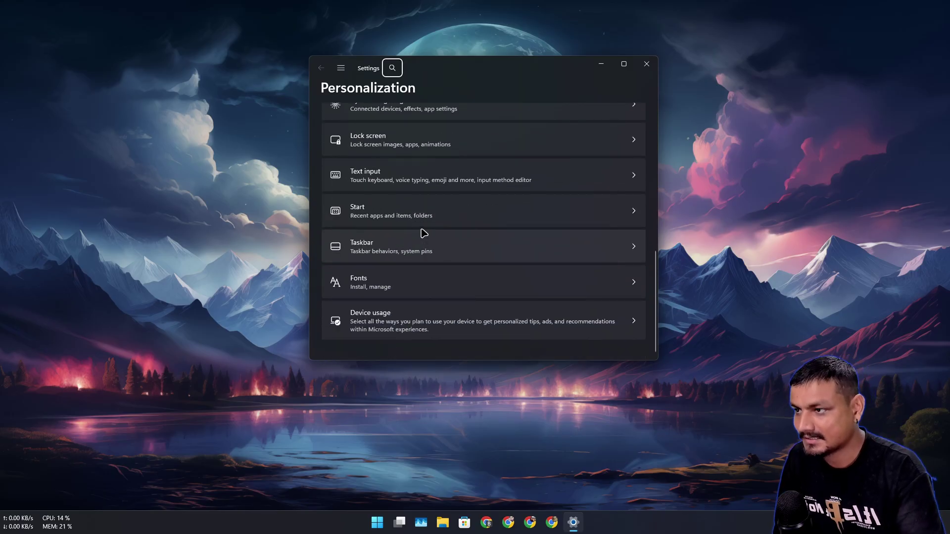
left_click(367, 213)
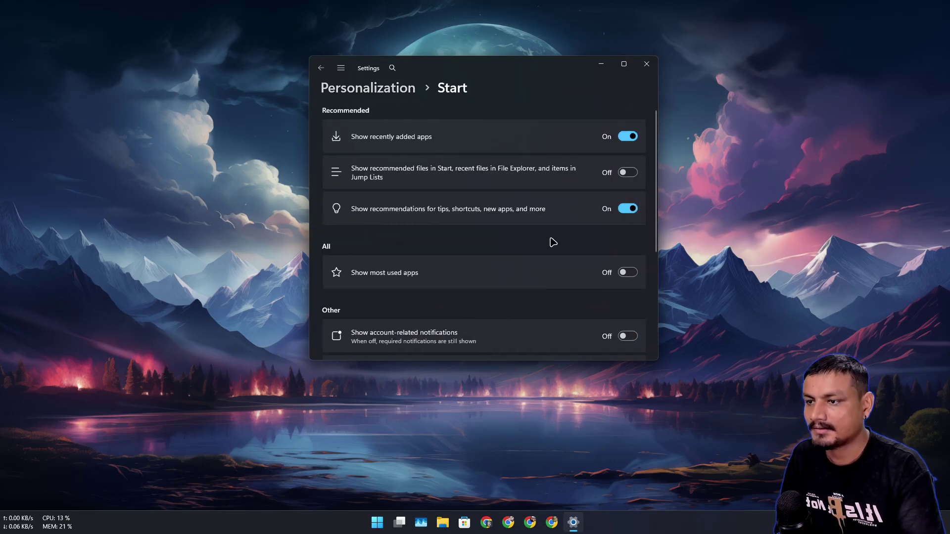
Review the Start options (recently added and recommendations On, most used Off) and preview Start.
scroll(536, 231, "down", 3)
scroll(519, 267, "up", 3)
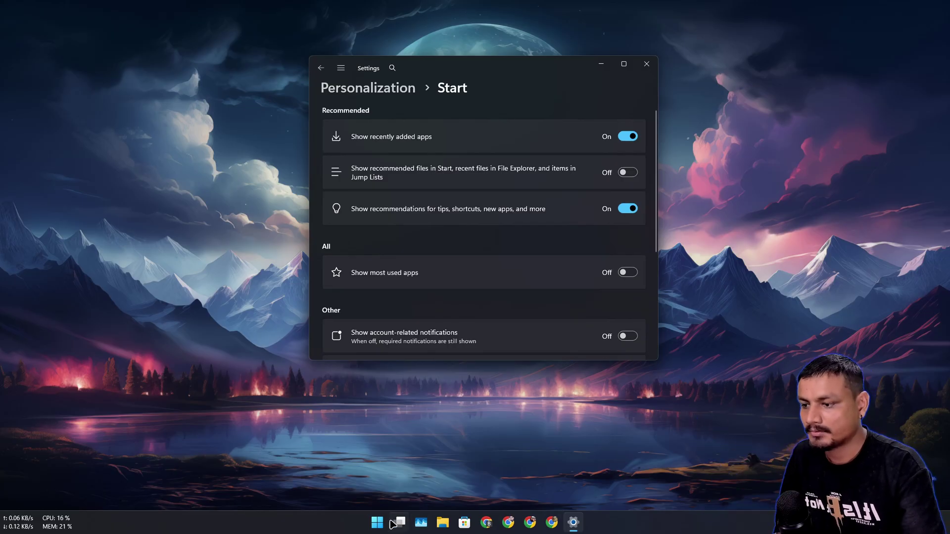
left_click(385, 523)
key("Escape")
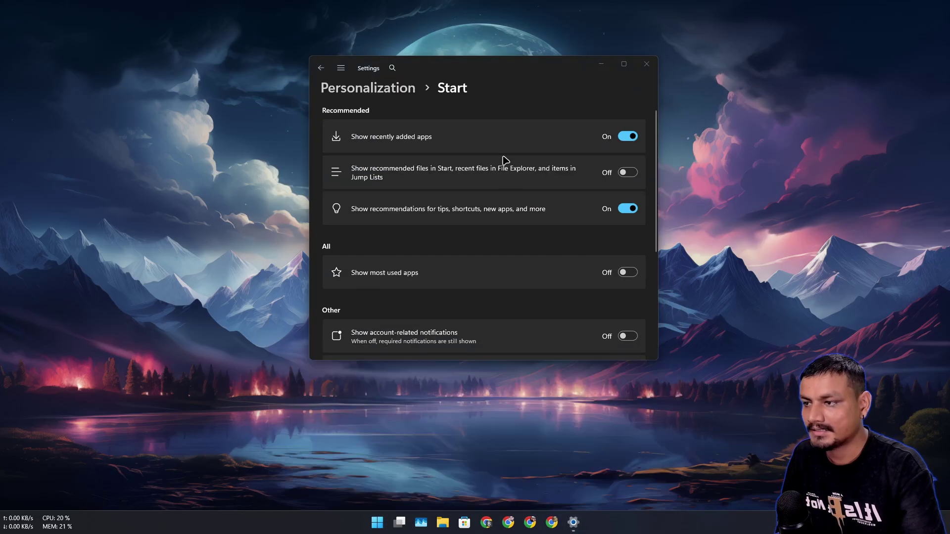
Show the category-based Start menu again, scroll its categories, then dismiss it to the desktop.
left_click(377, 522)
scroll(539, 272, "down", 2)
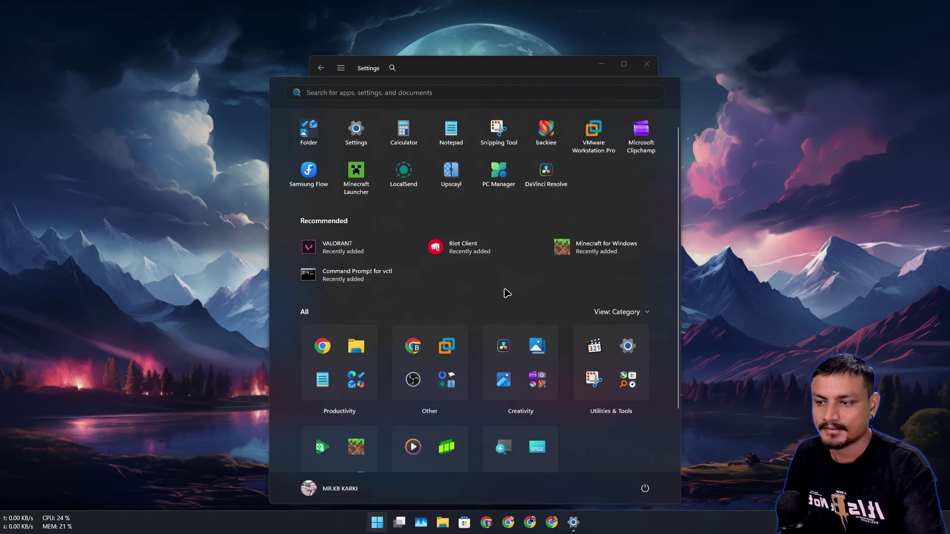
scroll(475, 262, "up", 2)
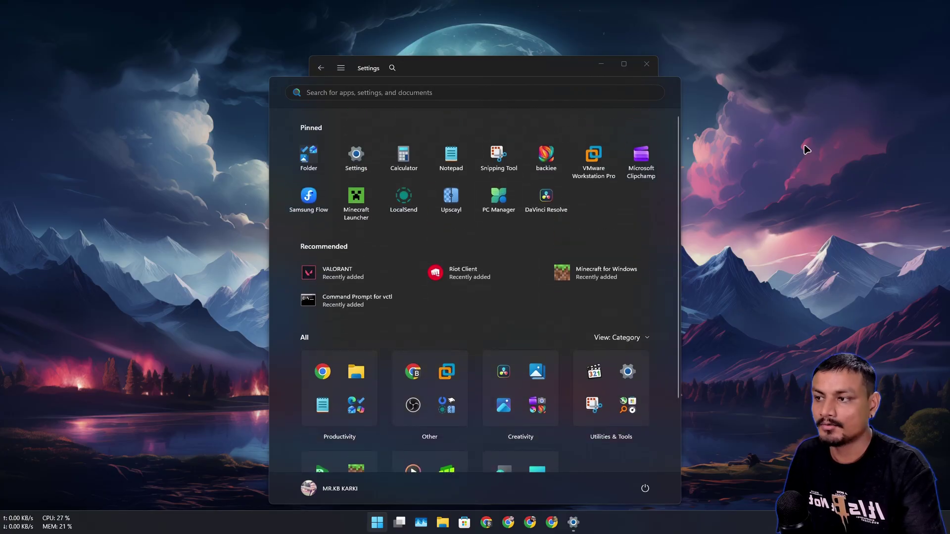
key("Escape")
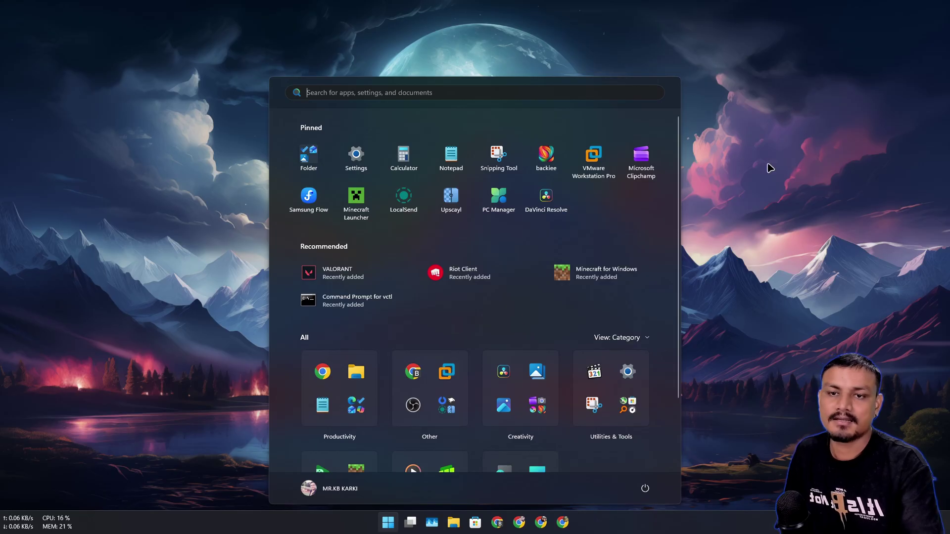
scroll(515, 248, "down", 3)
scroll(595, 411, "up", 3)
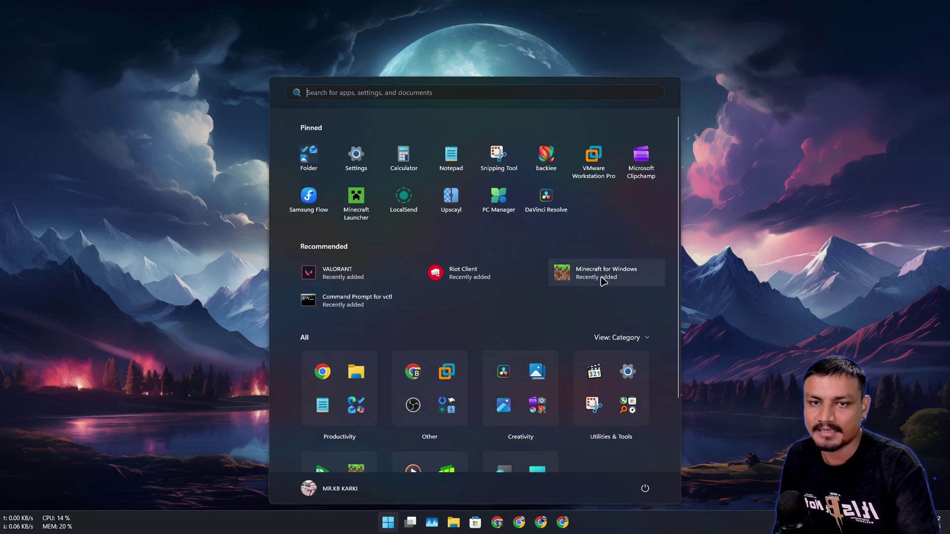
left_click(809, 206)
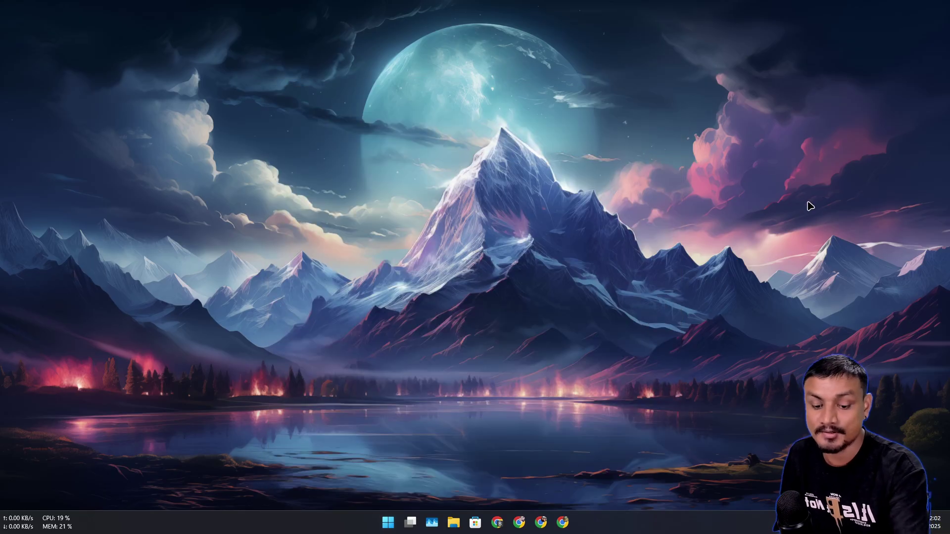